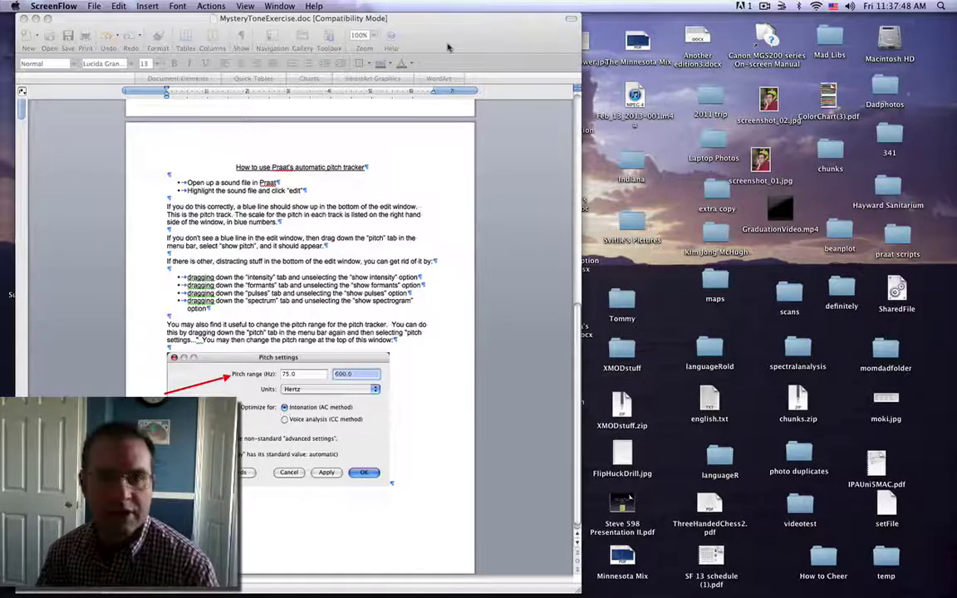
# Launch Praat from the Dock
pyautogui.click(447, 47)
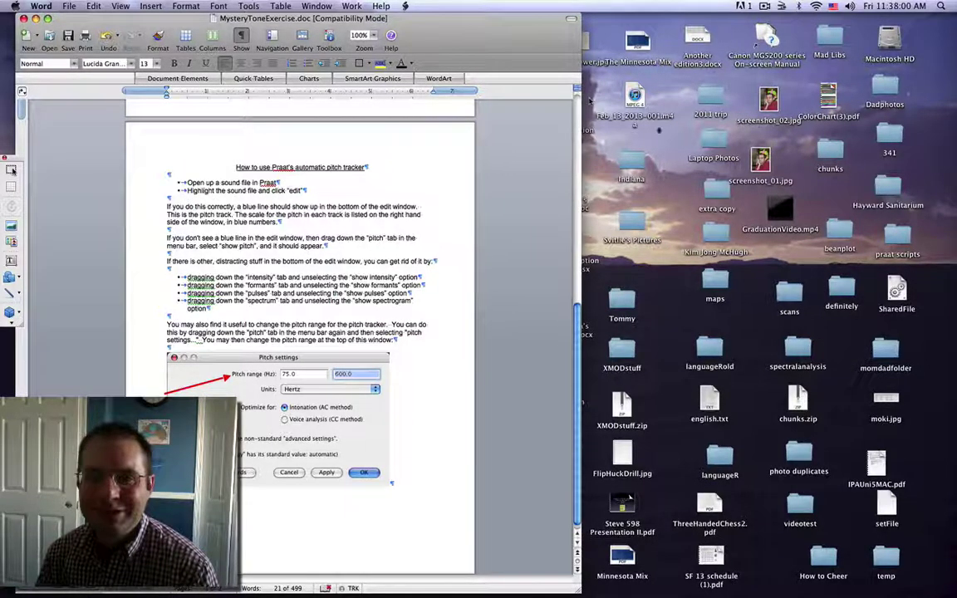
pyautogui.click(668, 143)
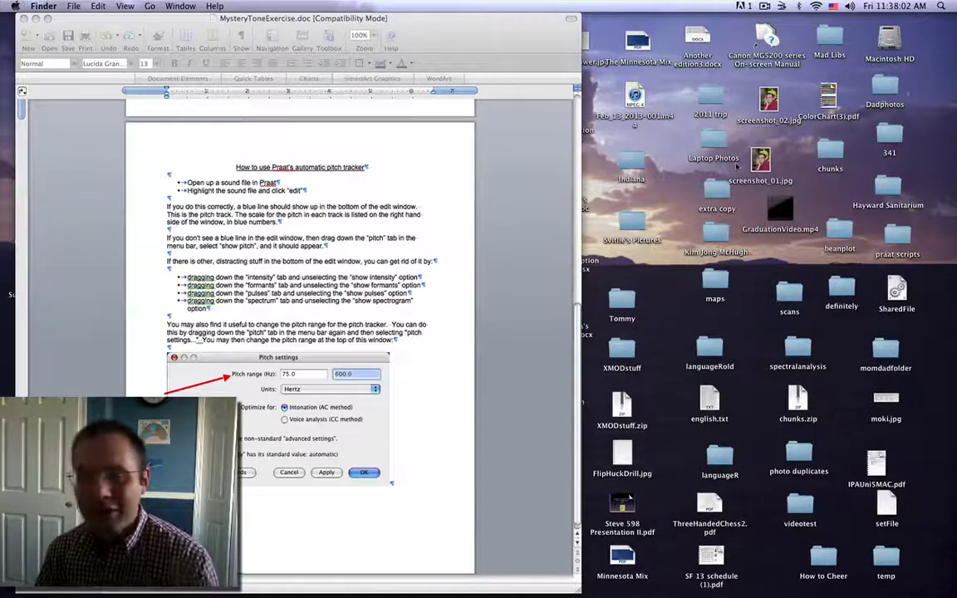
pyautogui.moveTo(946, 240)
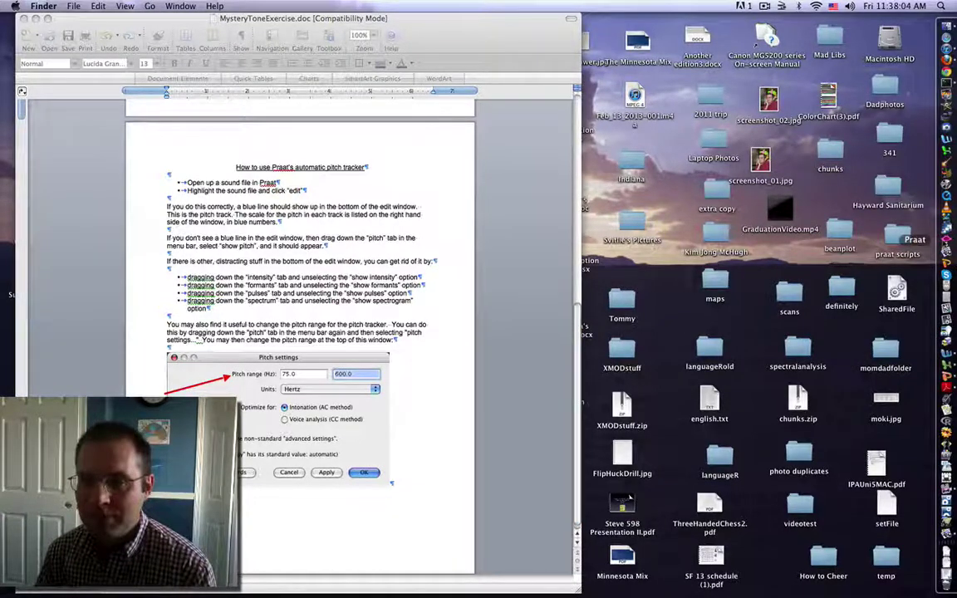
pyautogui.click(947, 240)
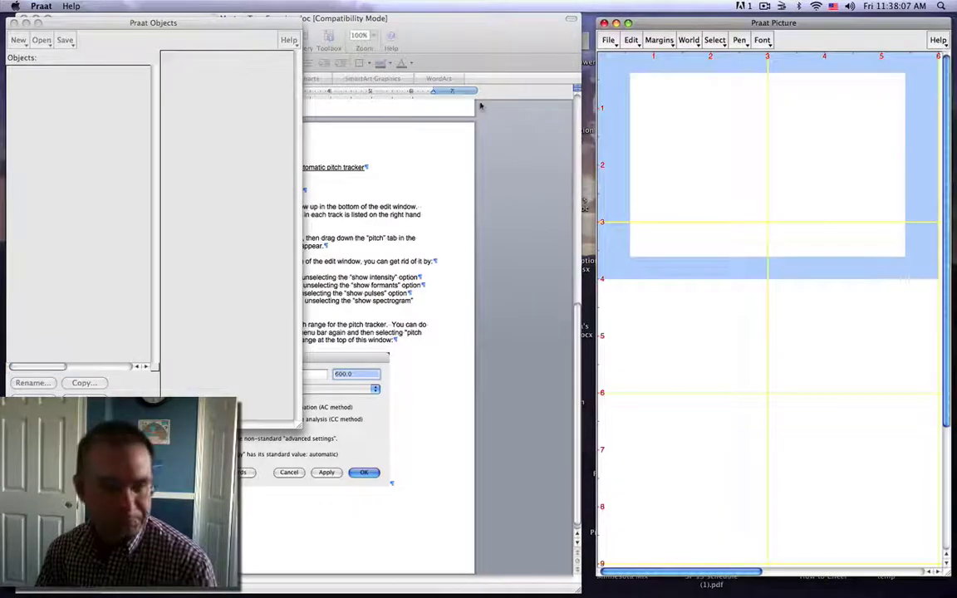
# Close the Praat Picture window and move the Praat Objects window to the right
pyautogui.click(199, 74)
pyautogui.click(649, 30)
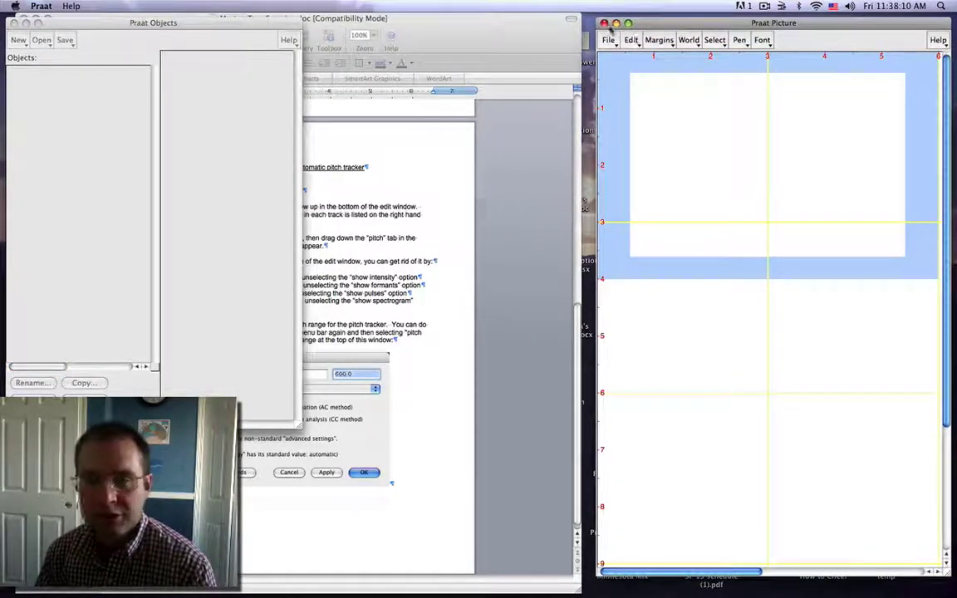
pyautogui.click(604, 24)
pyautogui.moveTo(186, 25); pyautogui.dragTo(792, 20)
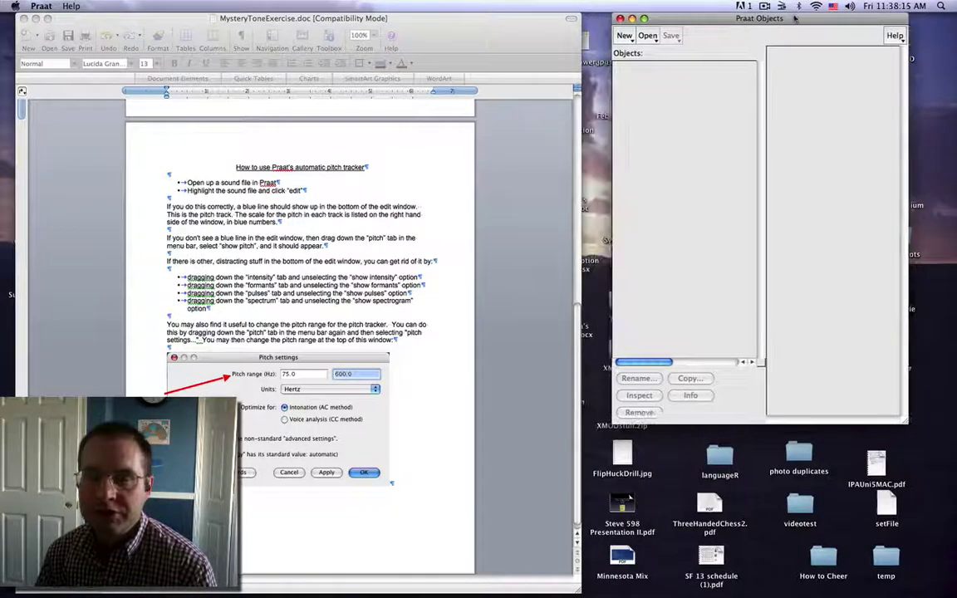
# Read cars1m.aiff from the f1 folder into the object list
pyautogui.click(648, 37)
pyautogui.click(678, 50)
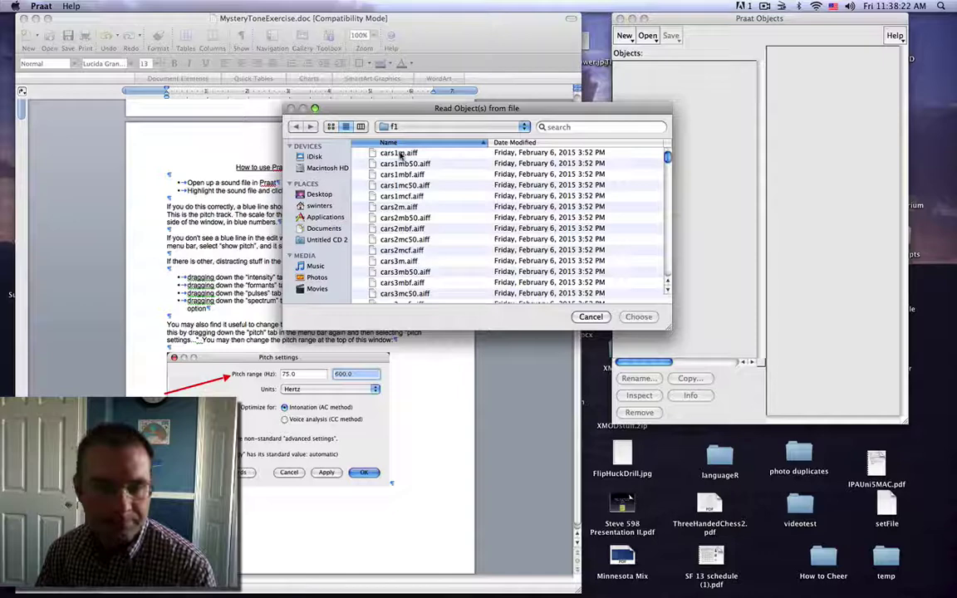
pyautogui.doubleClick(401, 155)
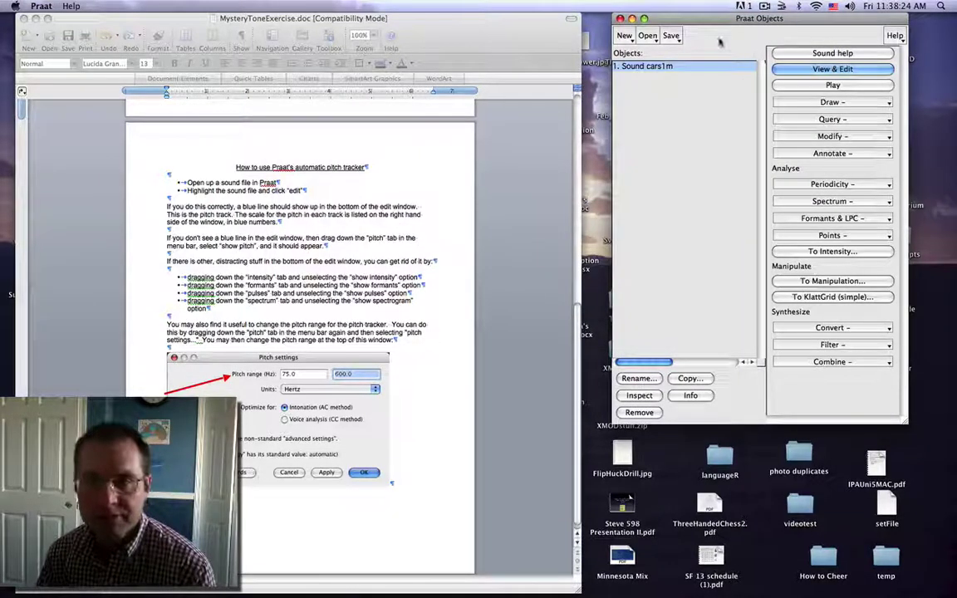
pyautogui.moveTo(705, 19); pyautogui.dragTo(723, 18)
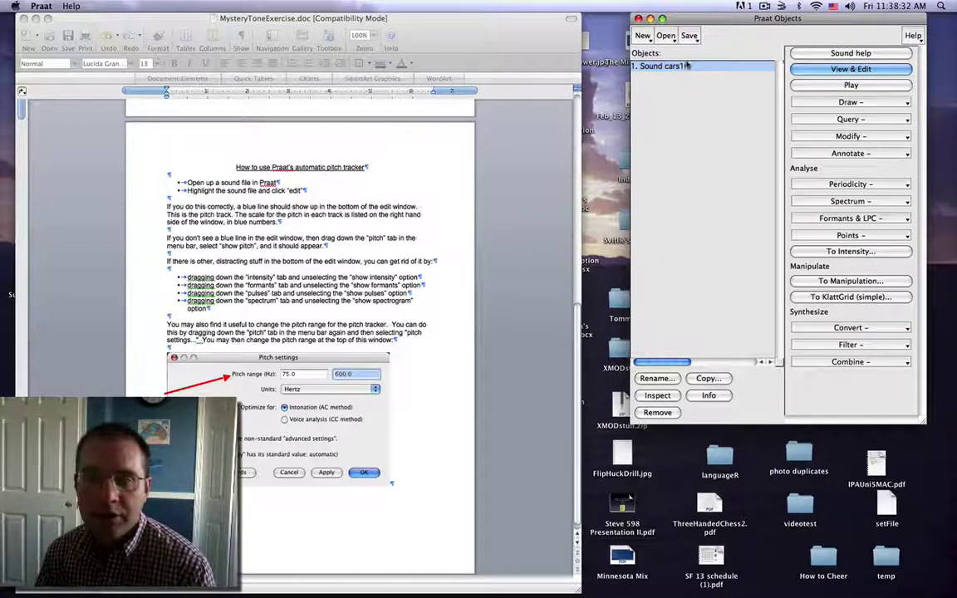
# Open cars1m in the sound editor and position the window up and right
pyautogui.click(831, 69)
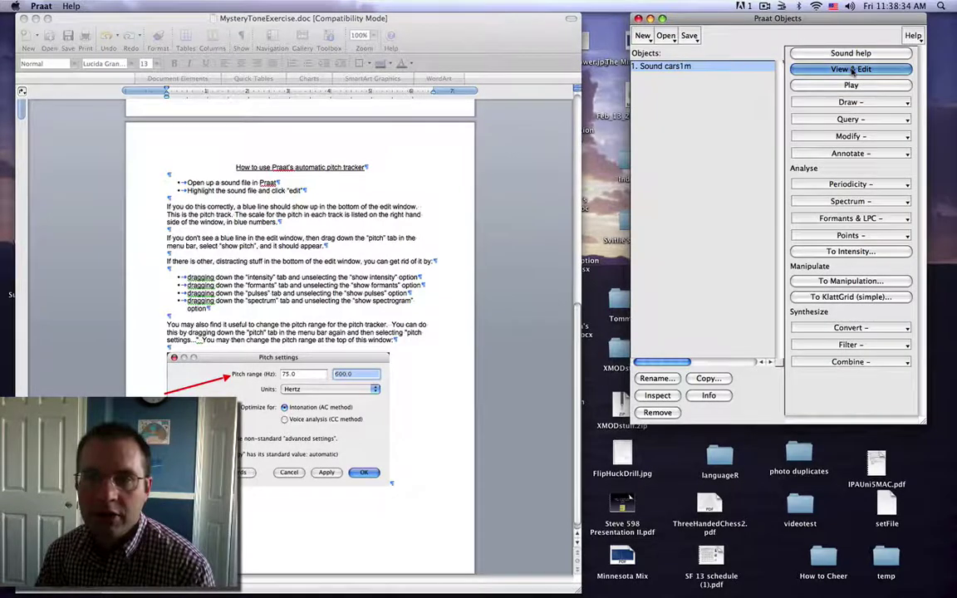
pyautogui.moveTo(585, 61); pyautogui.dragTo(791, 10)
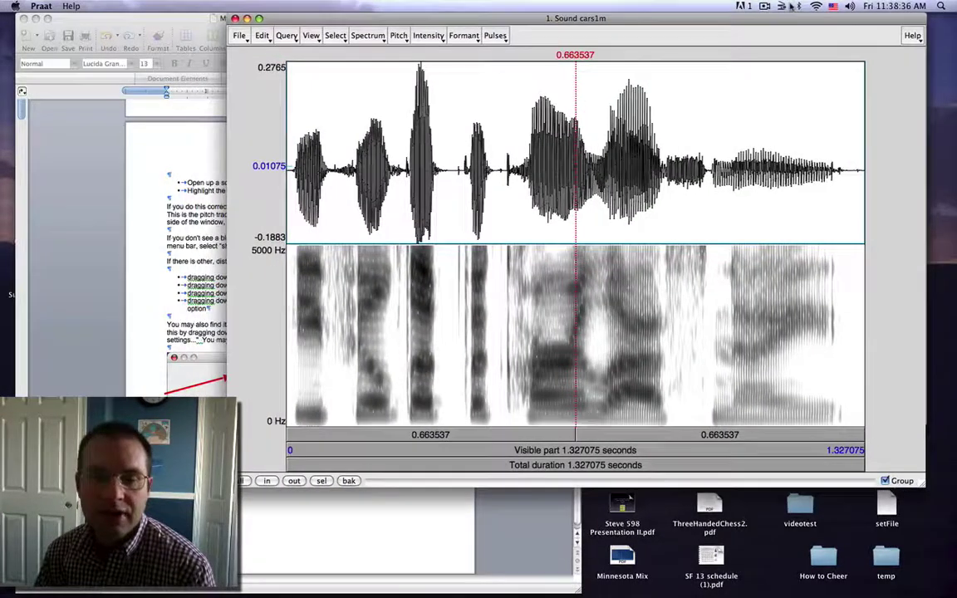
pyautogui.click(866, 83)
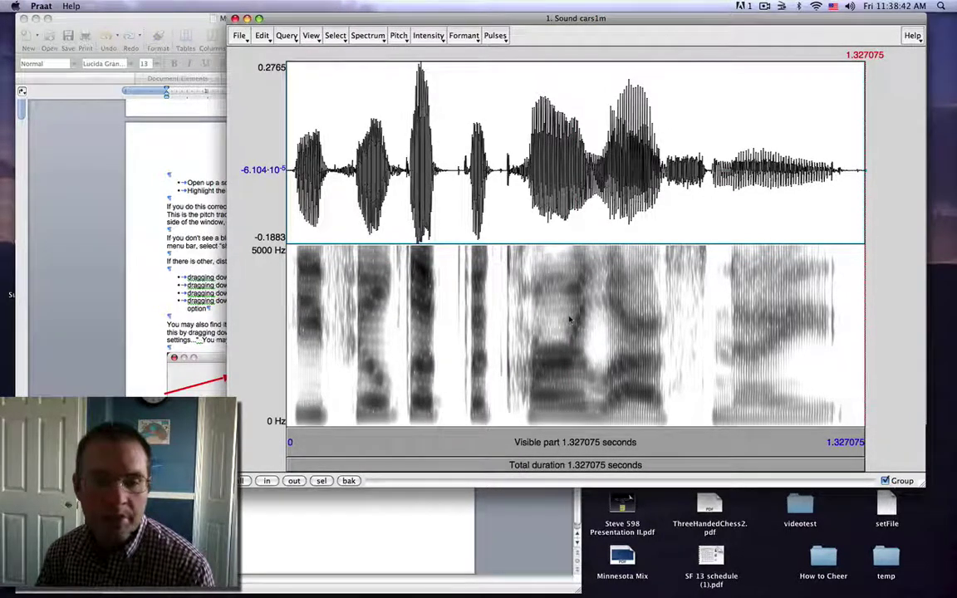
# Turn on Show pitch for the blue 75–500 Hz contour and play the sentence twice
pyautogui.click(400, 35)
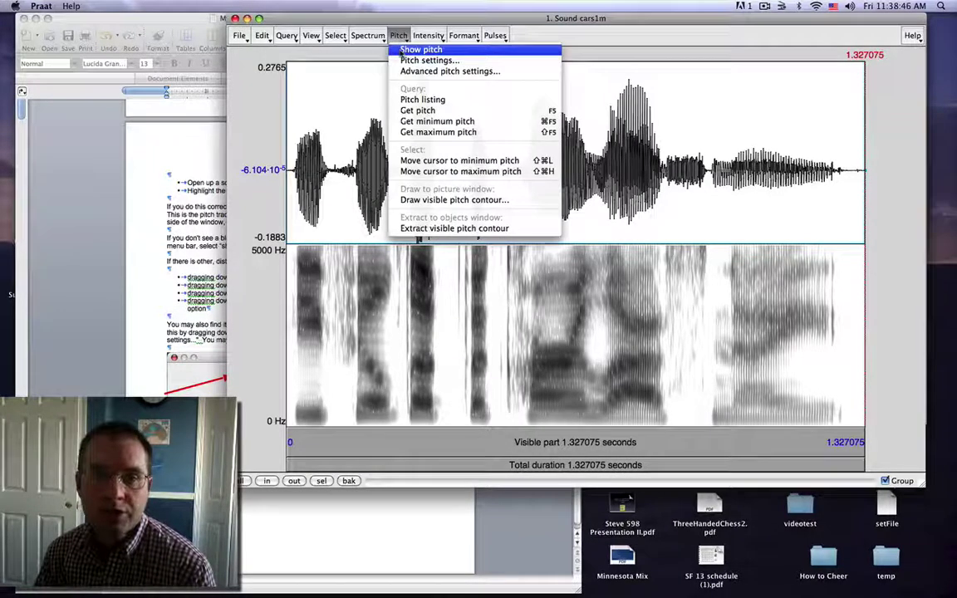
pyautogui.click(398, 36)
pyautogui.click(398, 35)
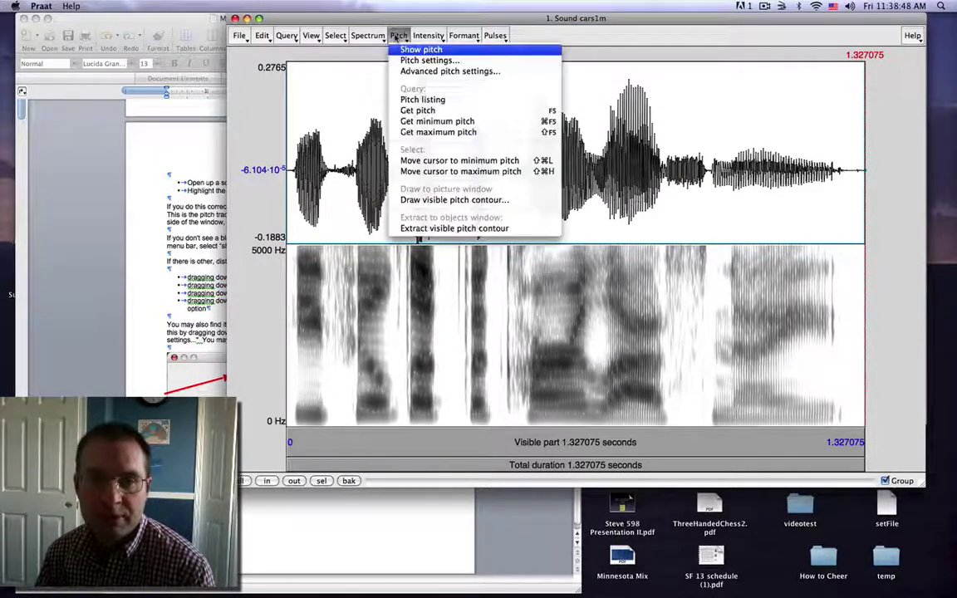
pyautogui.click(398, 50)
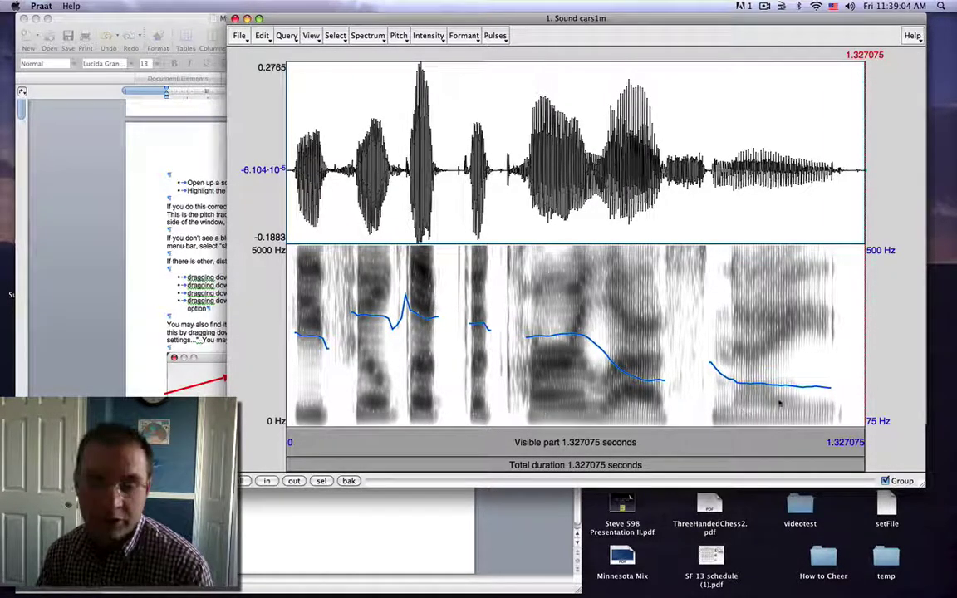
pyautogui.click(676, 448)
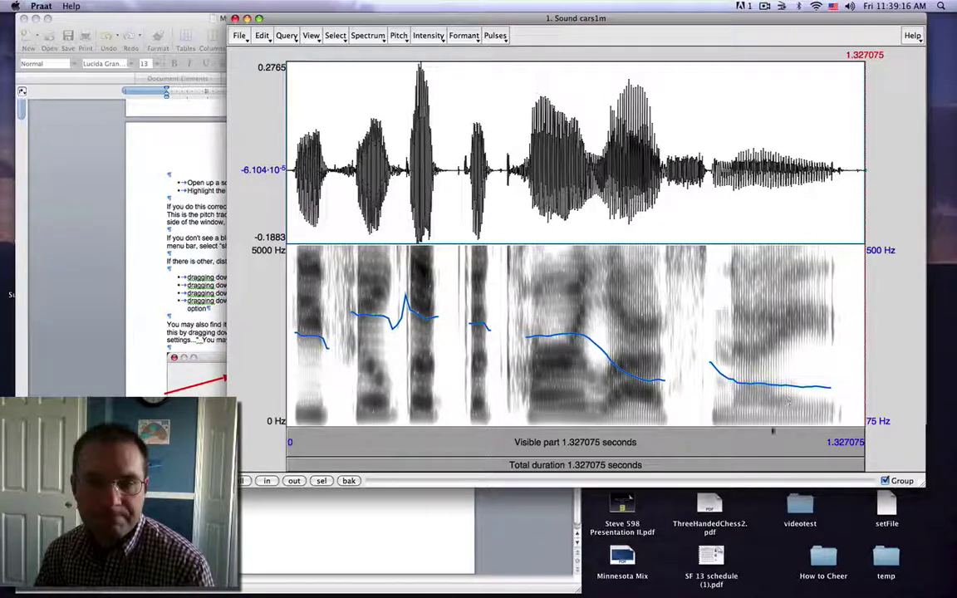
pyautogui.click(761, 448)
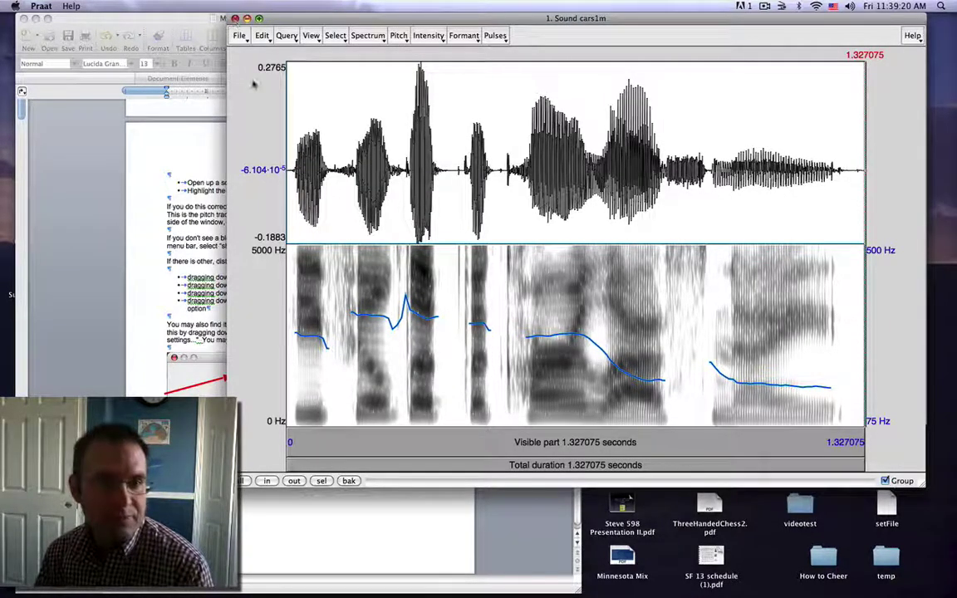
# Switch the formant display on, then off again, in the cars1m editor
pyautogui.click(218, 87)
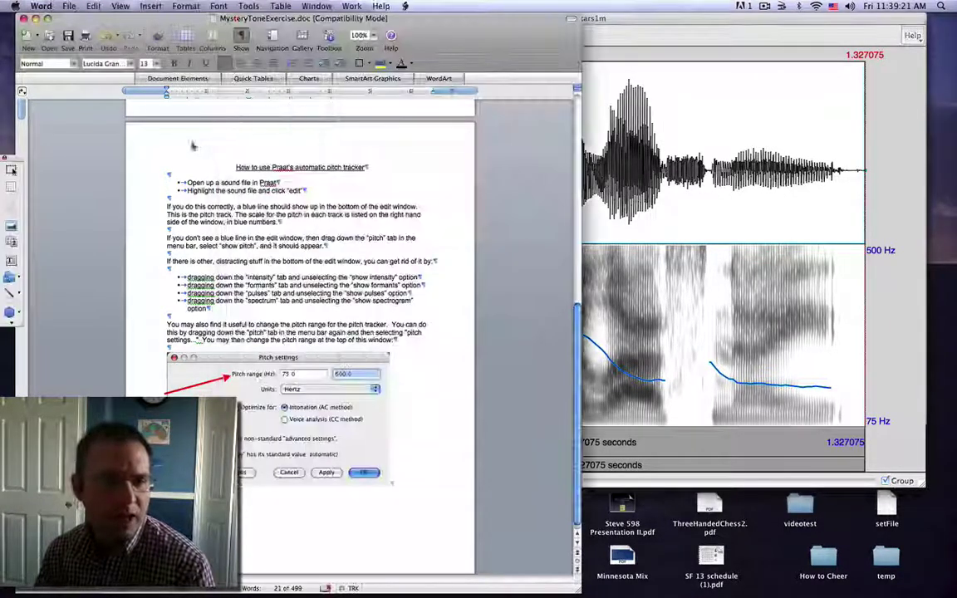
pyautogui.click(662, 35)
pyautogui.click(463, 35)
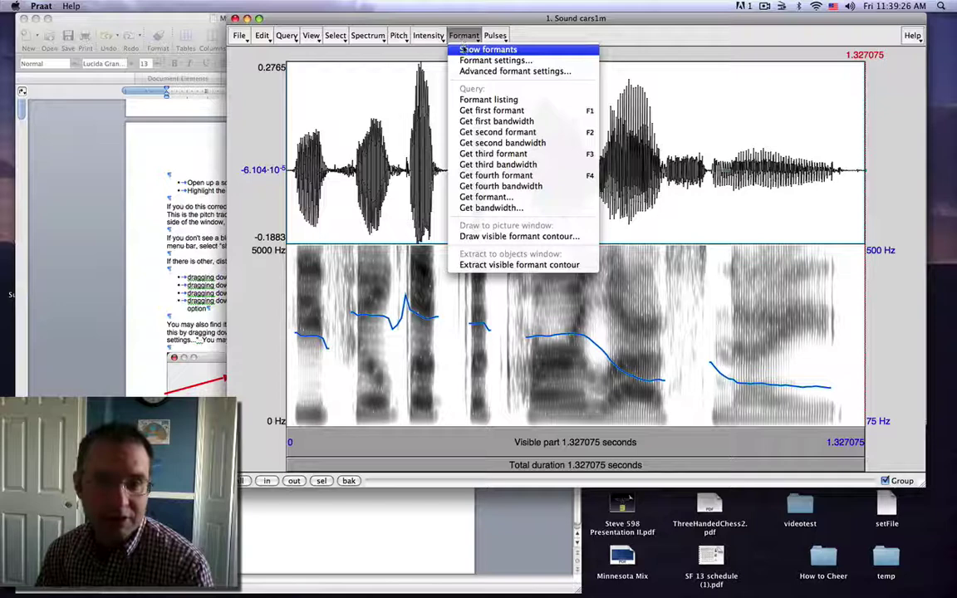
pyautogui.click(465, 49)
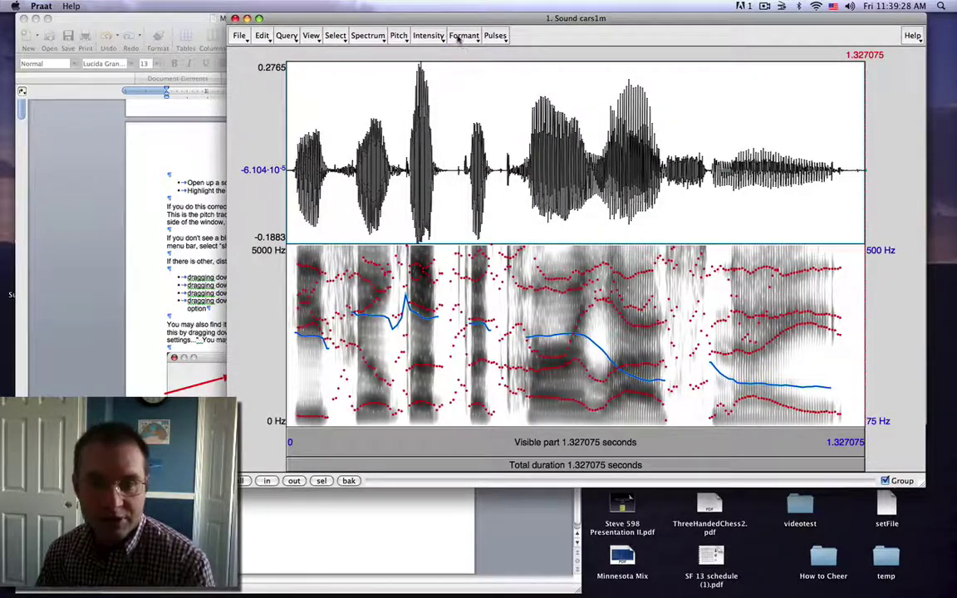
pyautogui.click(466, 39)
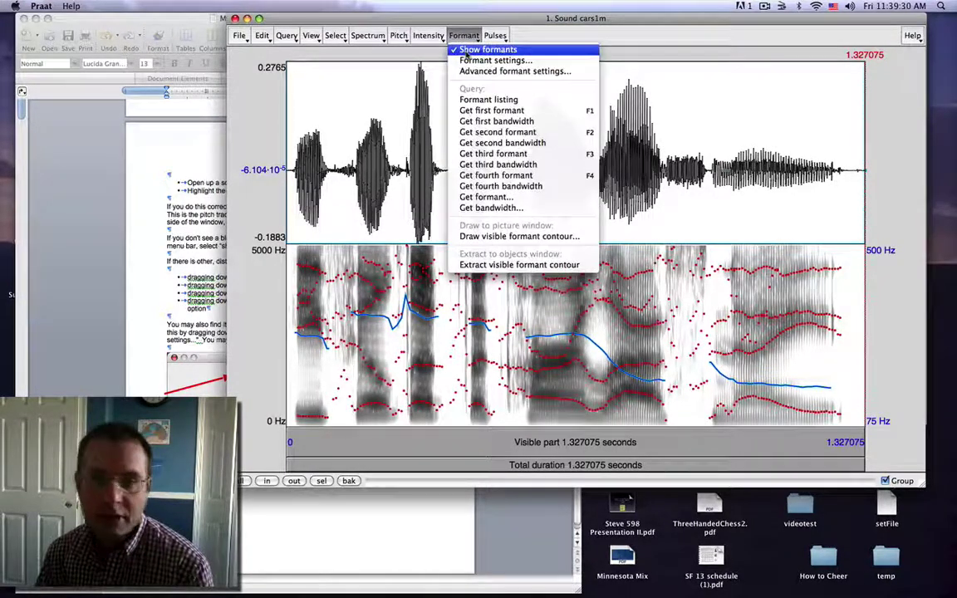
pyautogui.click(470, 50)
# Show the yellow intensity curve, then hide it, leaving only the pitch contour
pyautogui.click(428, 36)
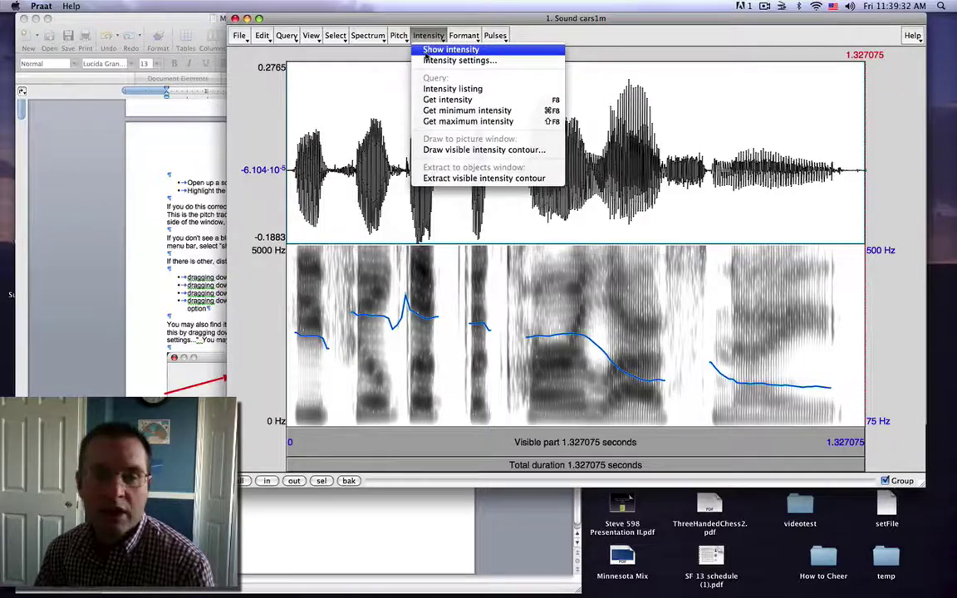
pyautogui.click(428, 50)
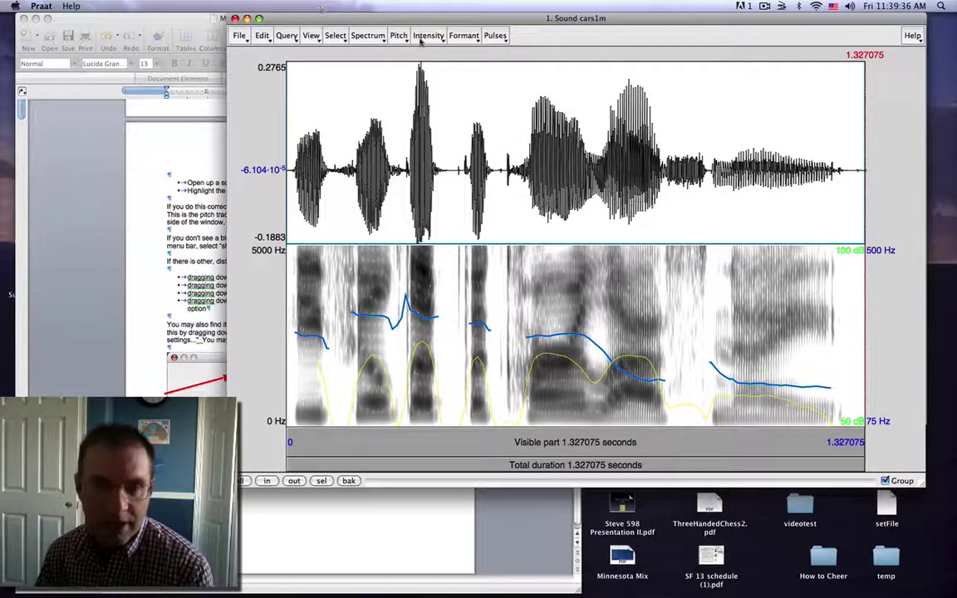
pyautogui.click(429, 36)
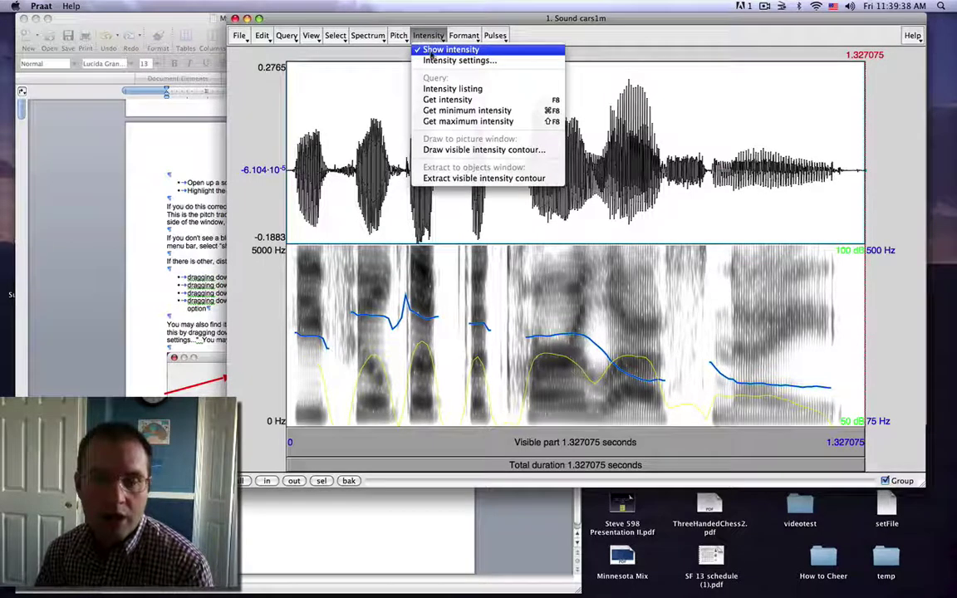
pyautogui.click(499, 50)
pyautogui.click(400, 35)
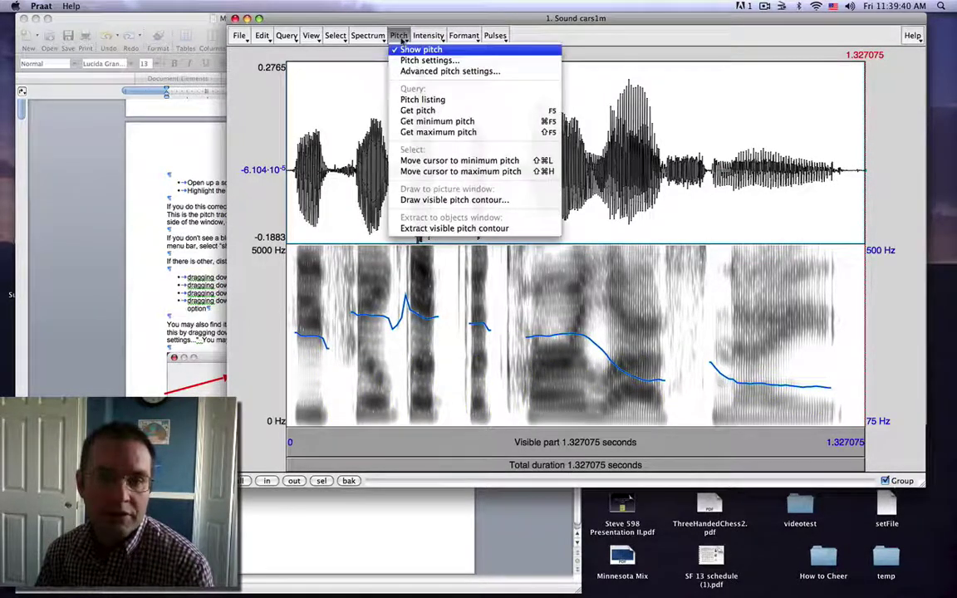
# Show the glottal pulse lines over the waveform, then hide them again
pyautogui.click(495, 36)
pyautogui.click(497, 50)
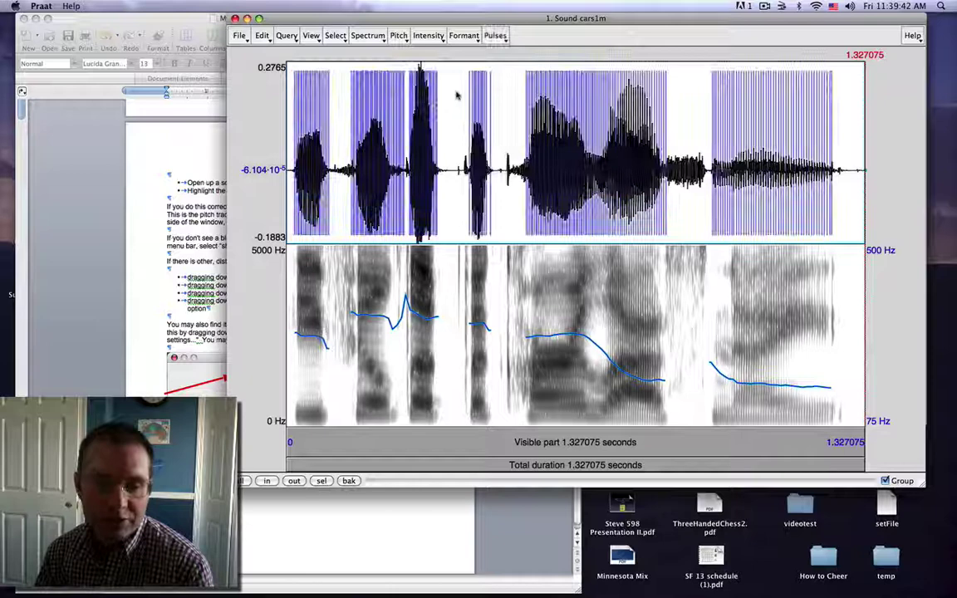
pyautogui.click(495, 35)
pyautogui.click(503, 50)
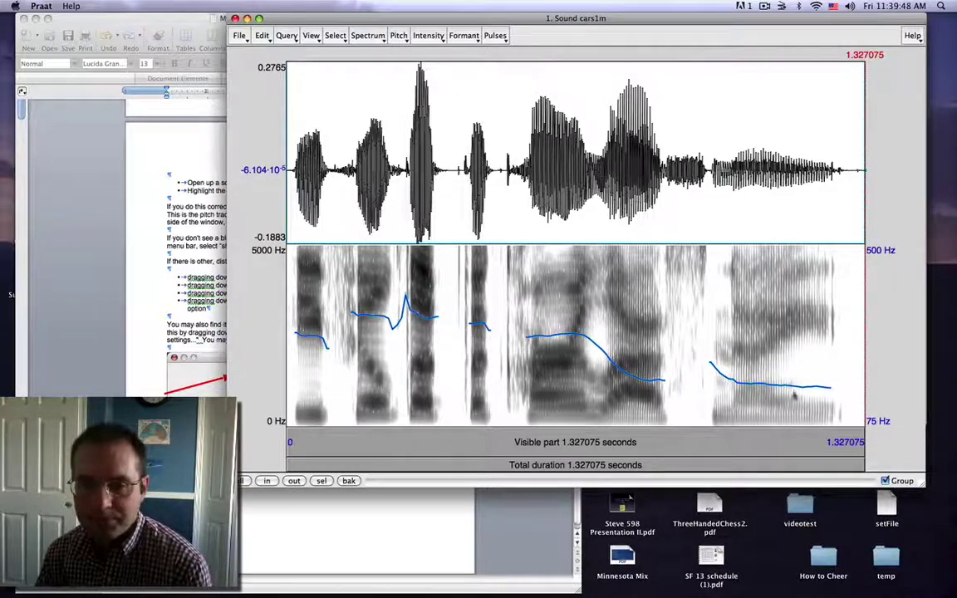
# Hide the spectrogram, play the whole sound, then show the spectrogram again
pyautogui.click(366, 35)
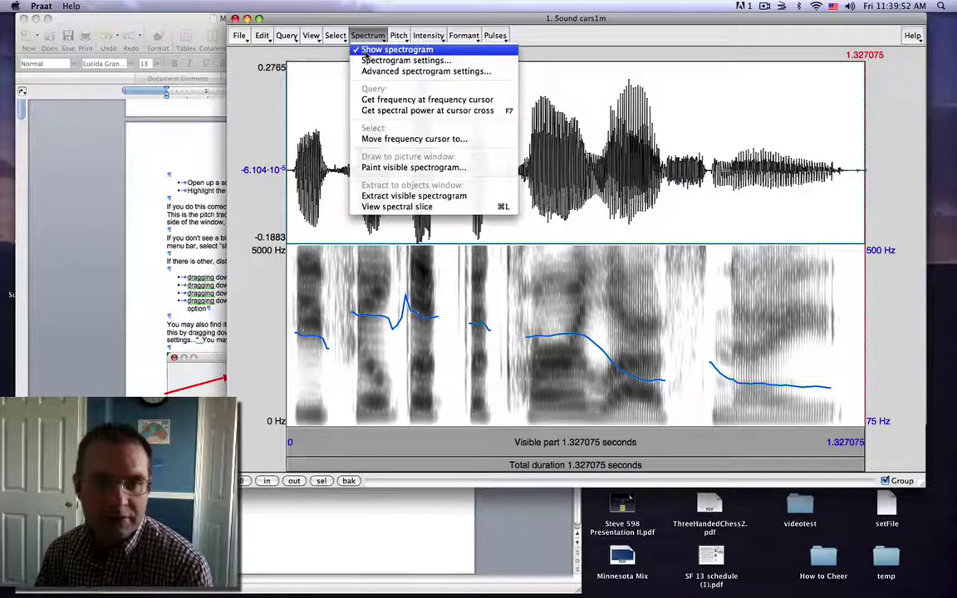
pyautogui.click(375, 48)
pyautogui.click(709, 445)
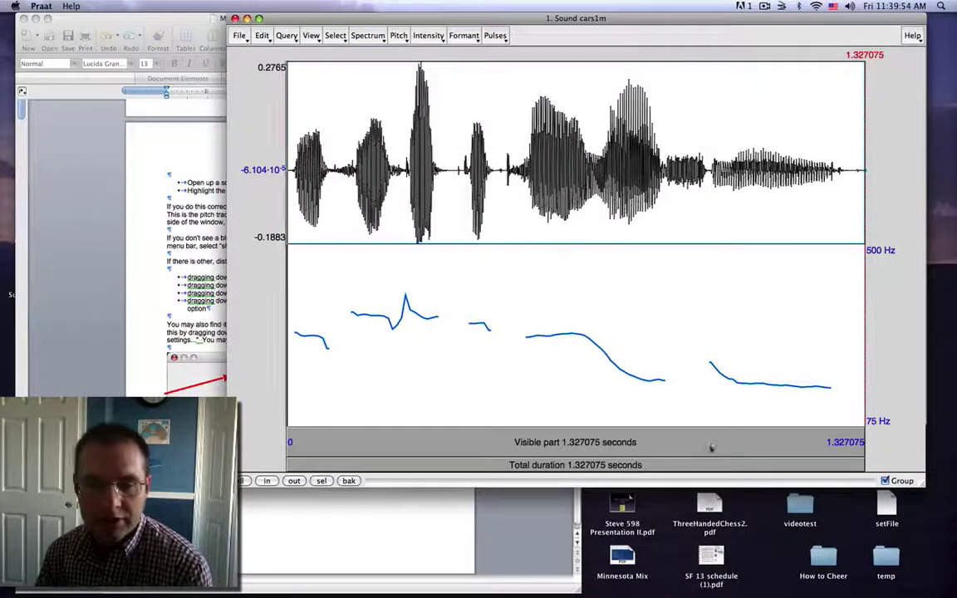
pyautogui.click(368, 35)
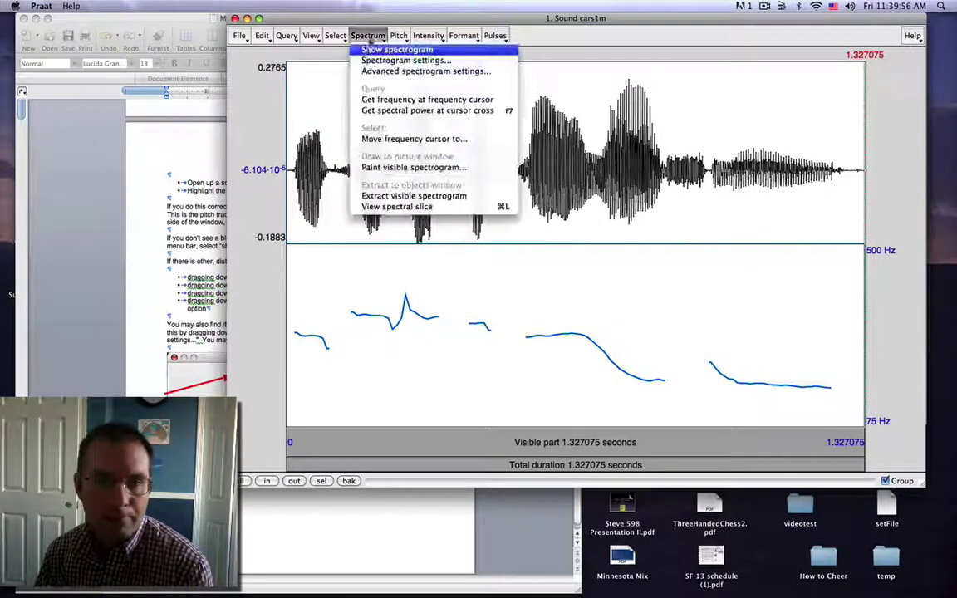
pyautogui.click(378, 48)
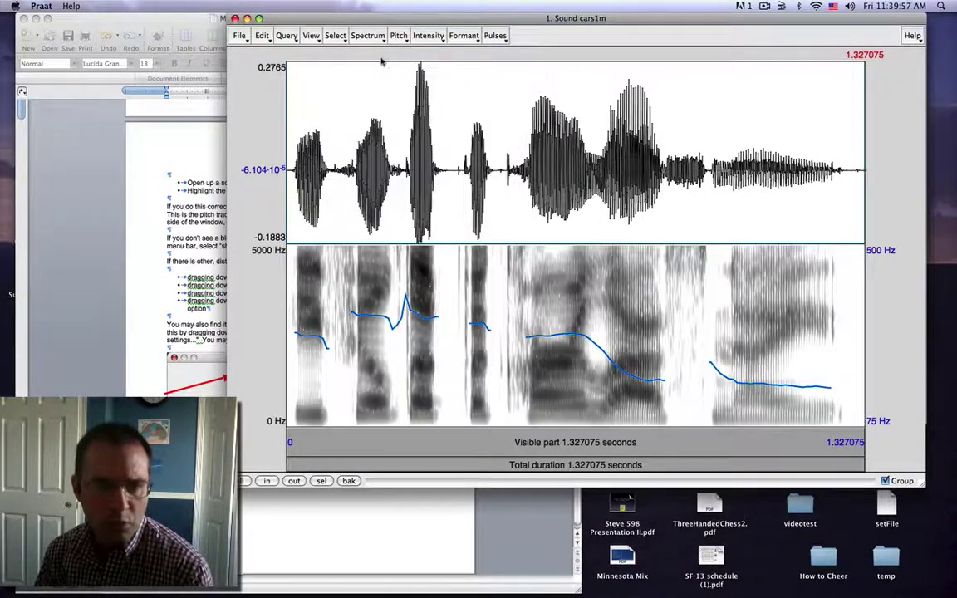
# Close the editor, read cars1m.aiff from stim/m1, and open it in View & Edit
pyautogui.click(235, 18)
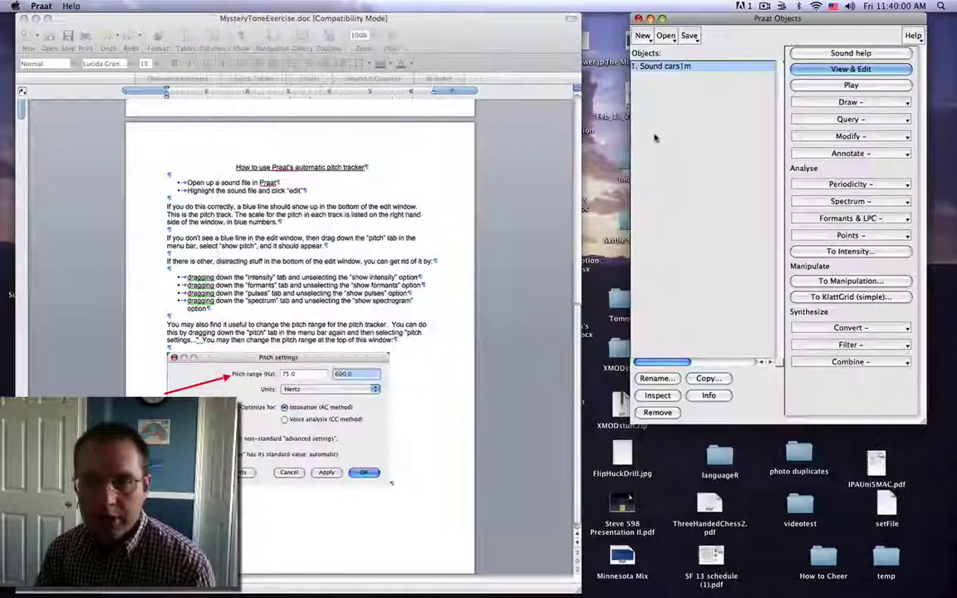
pyautogui.click(669, 38)
pyautogui.click(677, 45)
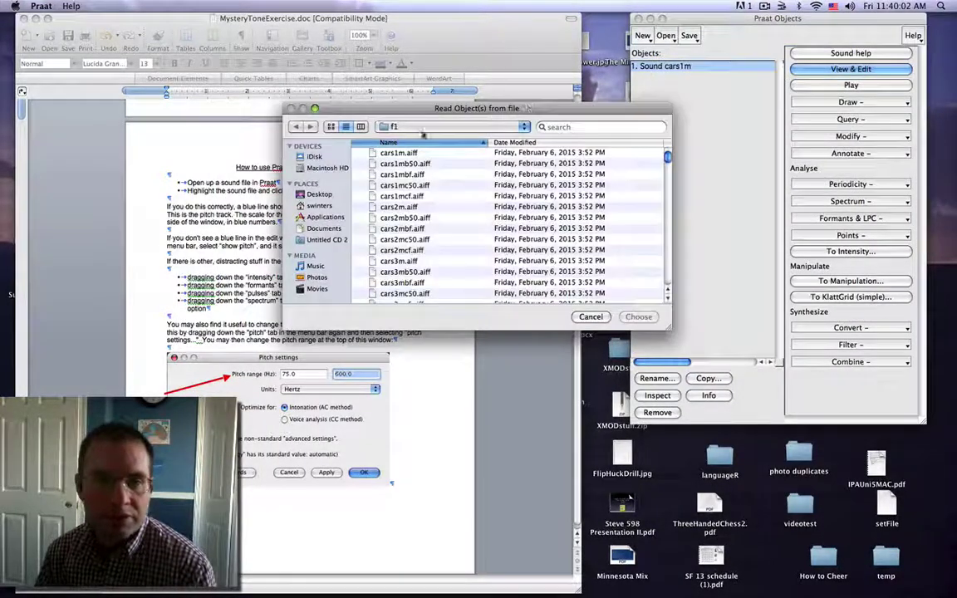
pyautogui.click(421, 127)
pyautogui.click(394, 235)
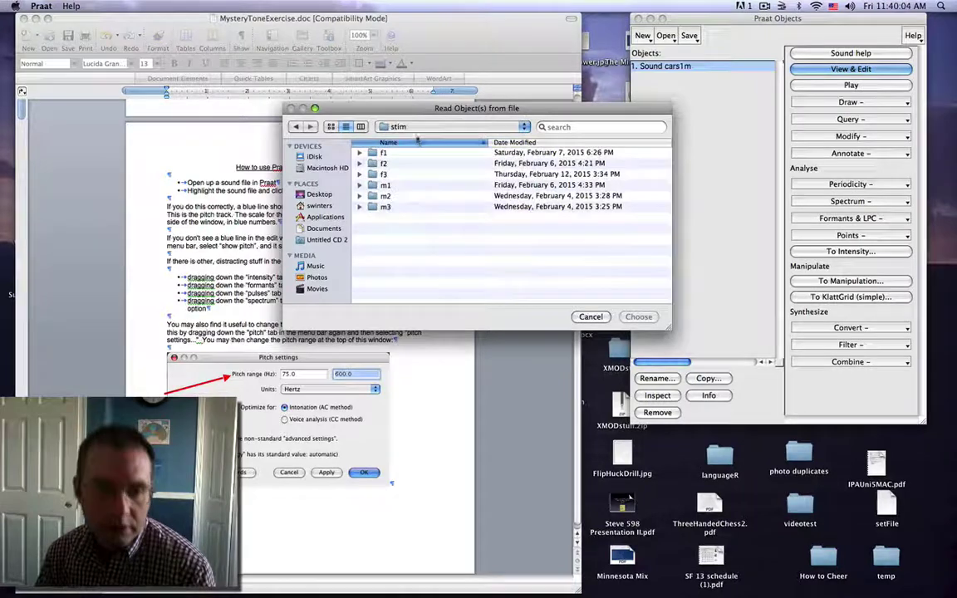
pyautogui.doubleClick(383, 191)
pyautogui.doubleClick(399, 153)
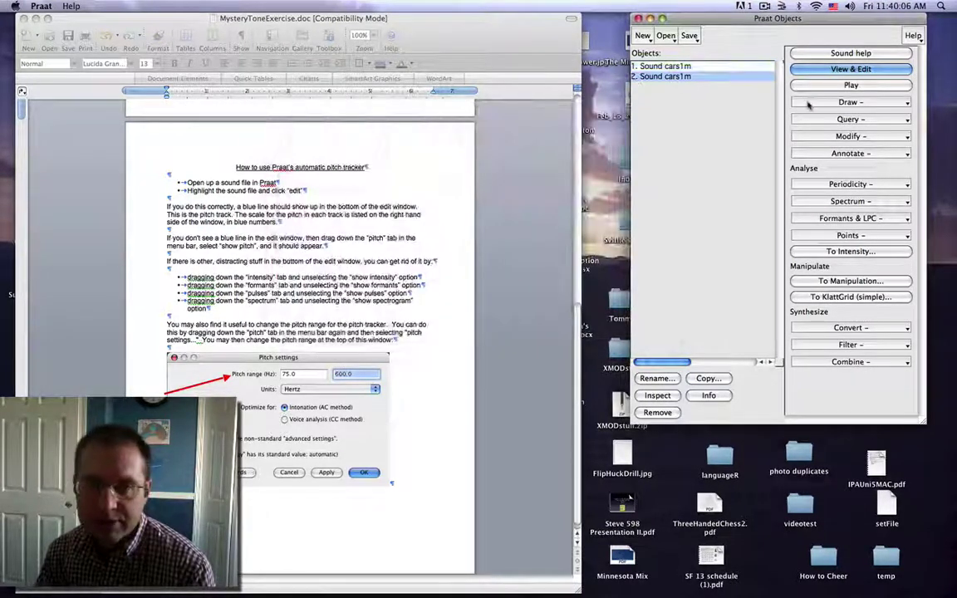
pyautogui.click(851, 70)
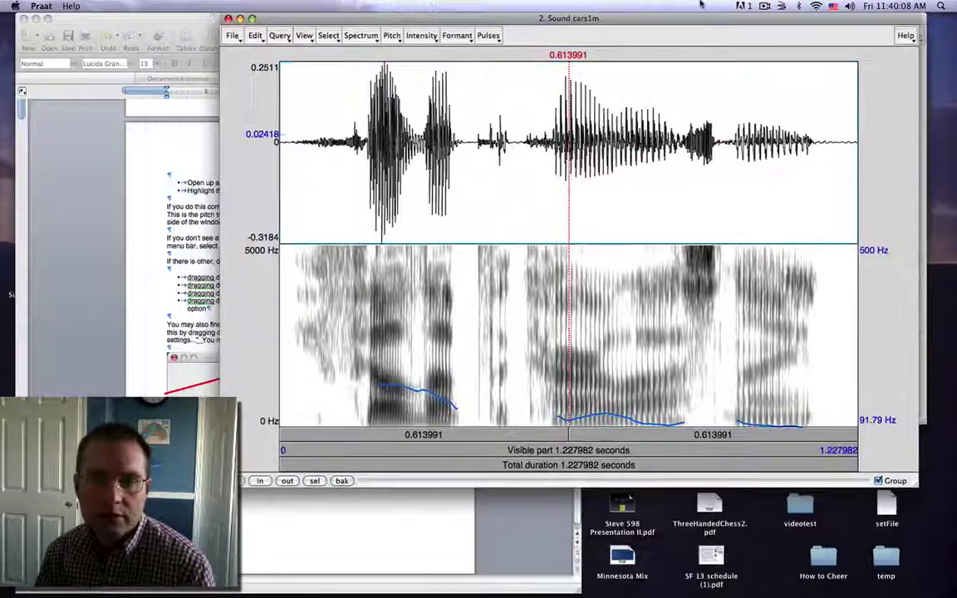
pyautogui.click(664, 449)
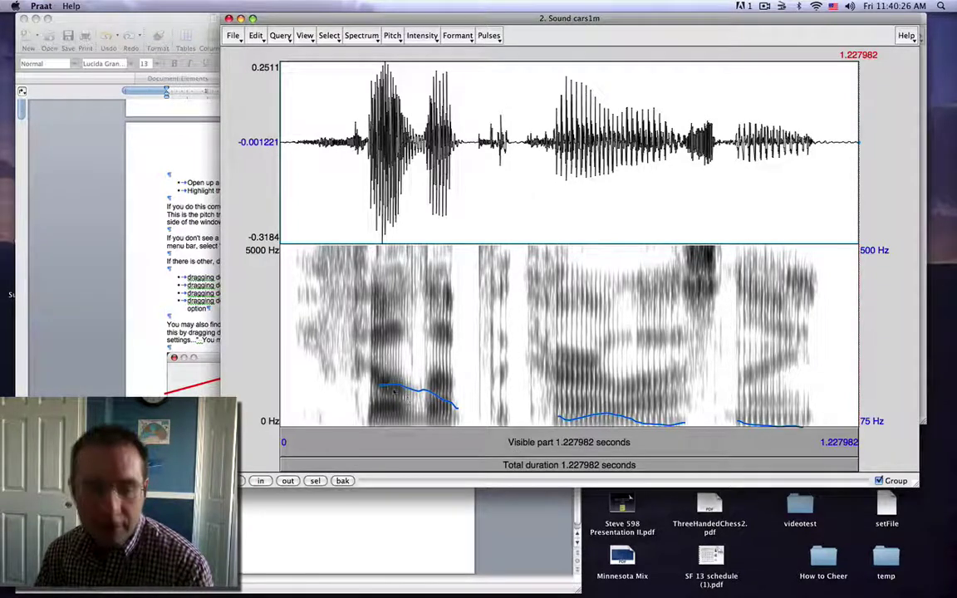
pyautogui.click(394, 386)
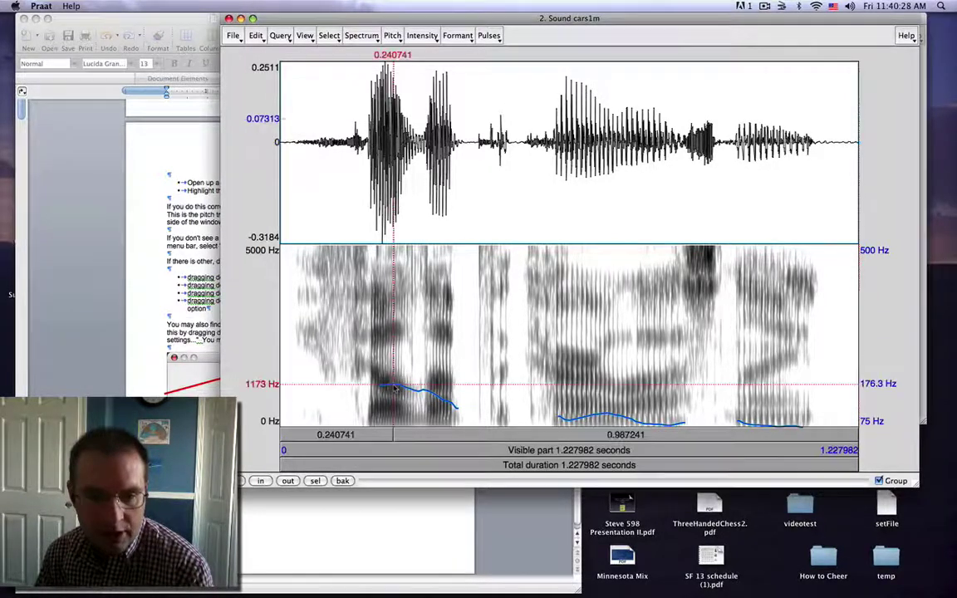
pyautogui.click(669, 427)
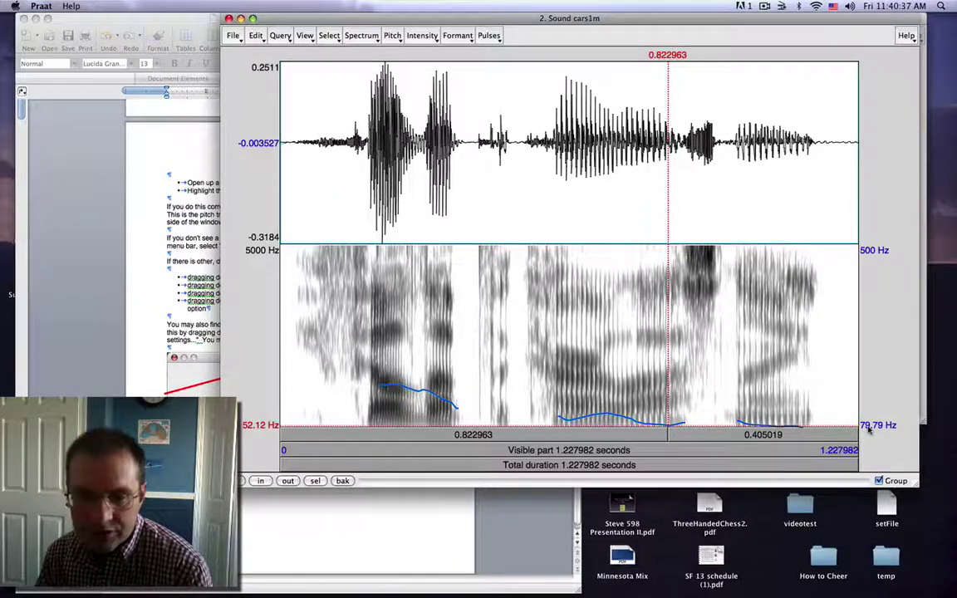
pyautogui.click(708, 465)
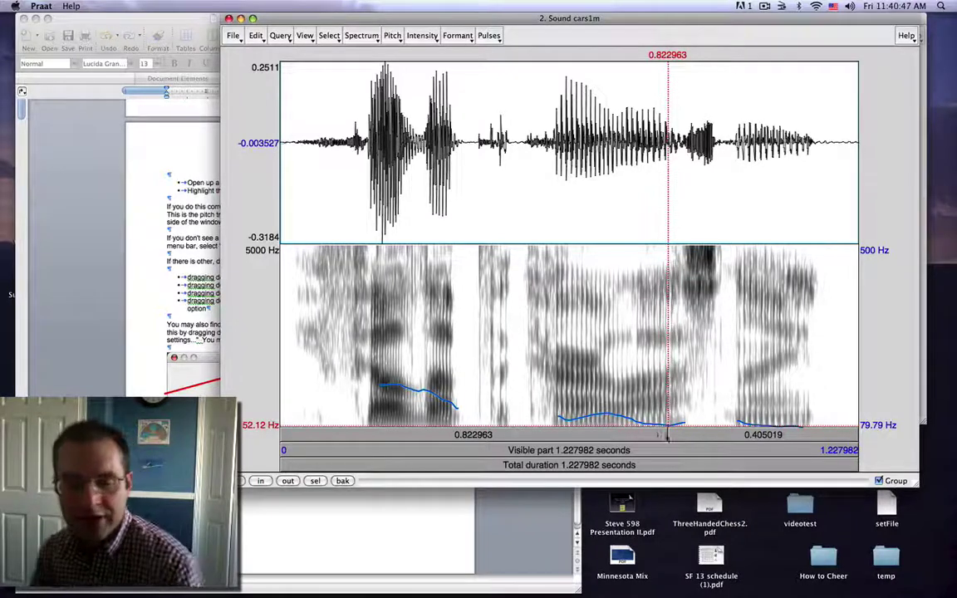
# Lower the pitch range ceiling from 500 to 200 Hz for a 75–200 Hz display
pyautogui.click(392, 36)
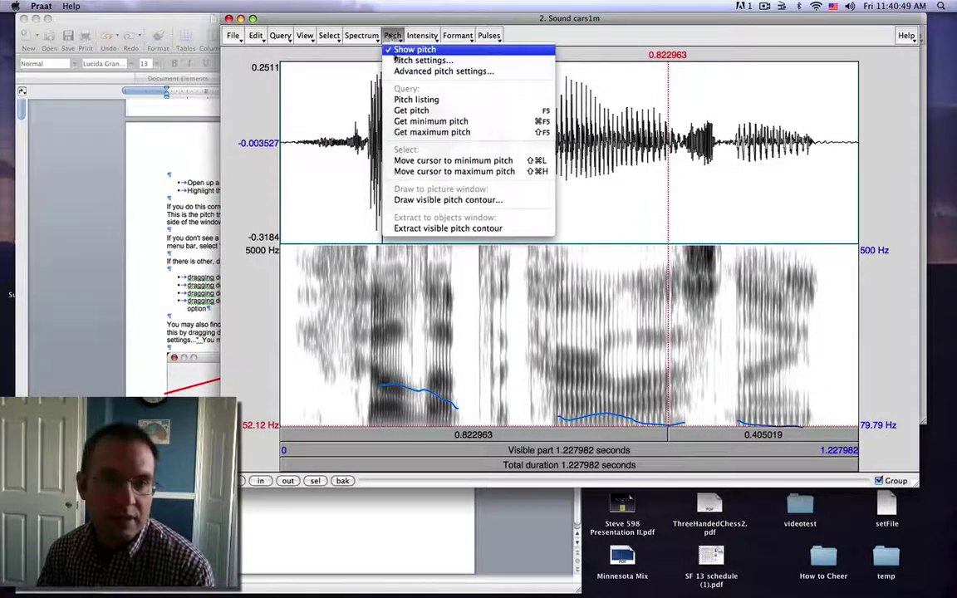
pyautogui.click(398, 61)
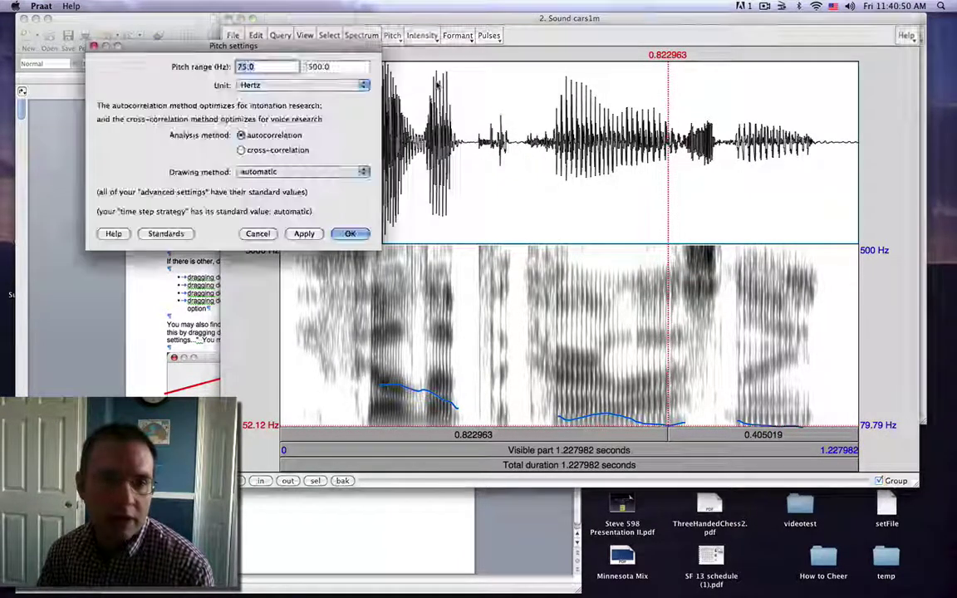
pyautogui.click(317, 70)
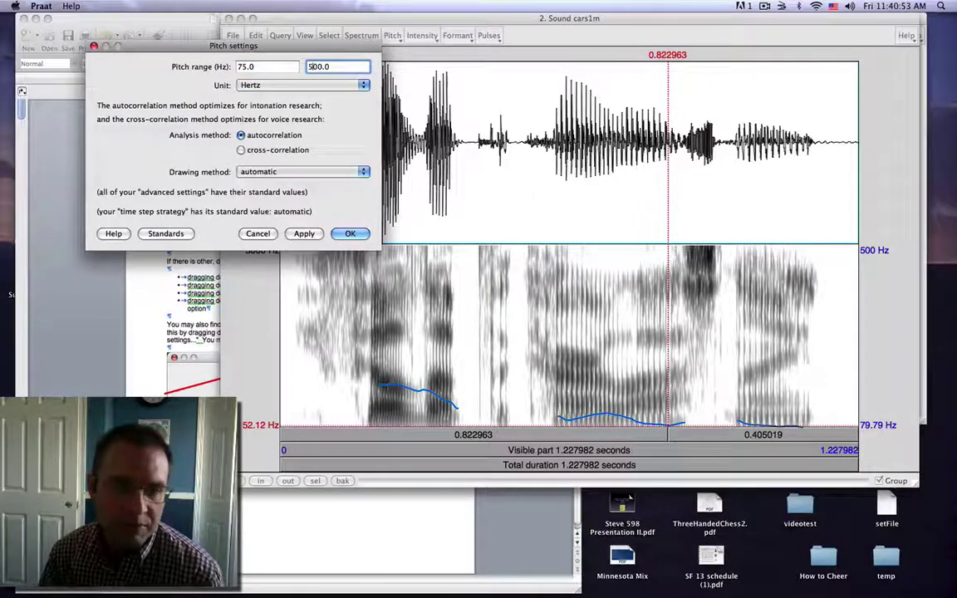
pyautogui.write('200.0')
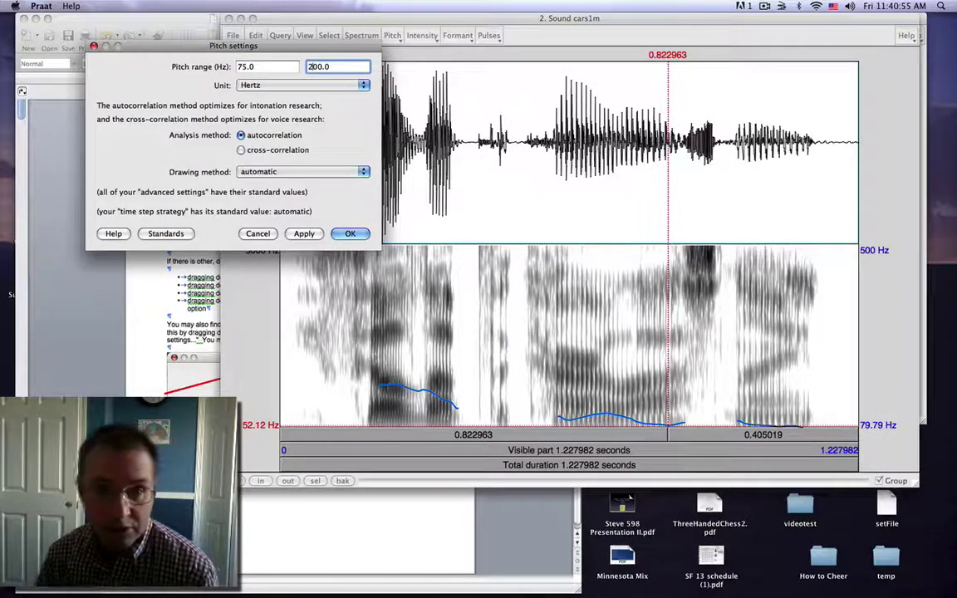
pyautogui.click(348, 234)
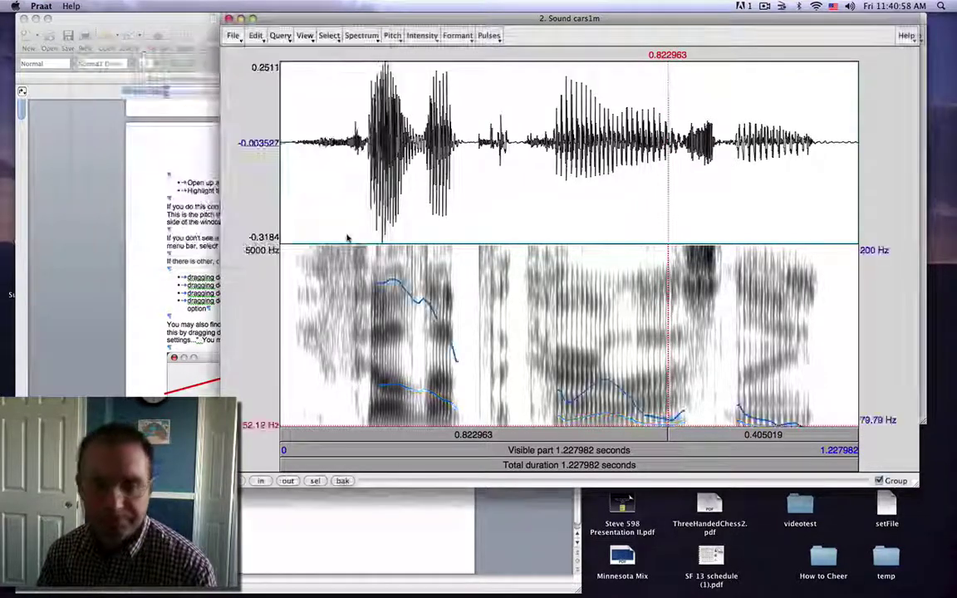
# Play the recording, play the 0.56–0.89 s stretch twice, then close the editor with Cmd+W
pyautogui.click(596, 454)
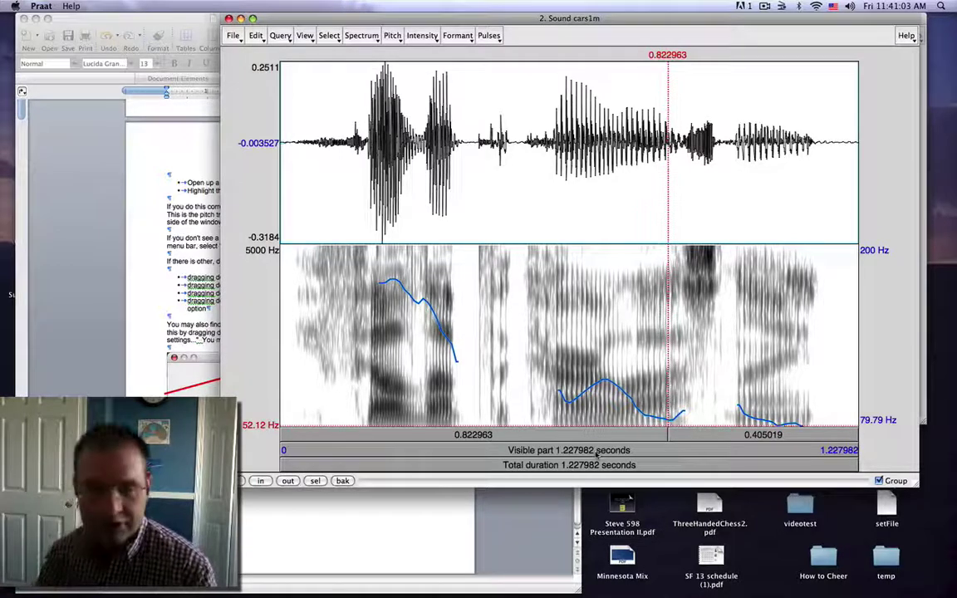
pyautogui.moveTo(543, 408); pyautogui.dragTo(698, 408)
pyautogui.click(653, 435)
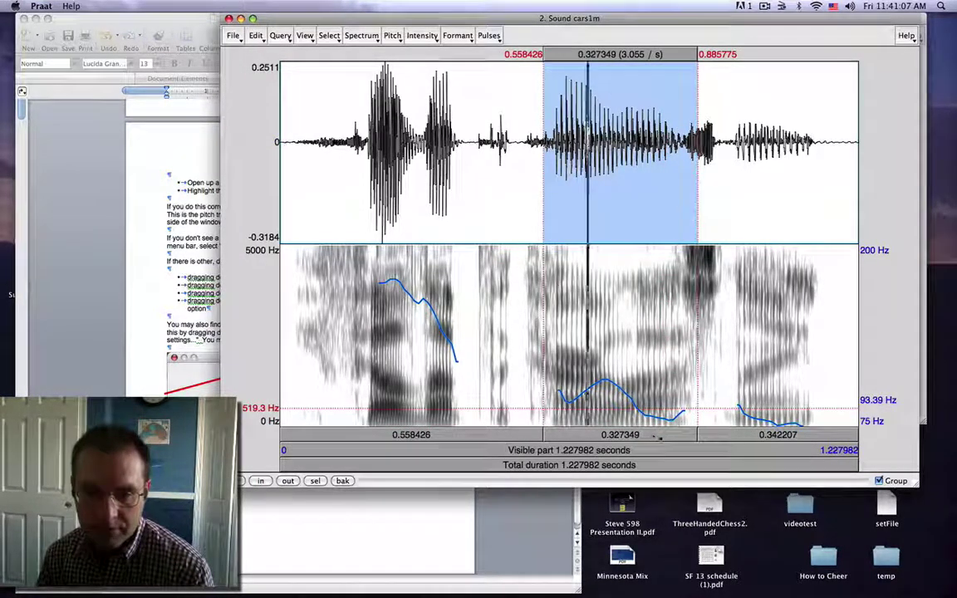
pyautogui.click(739, 435)
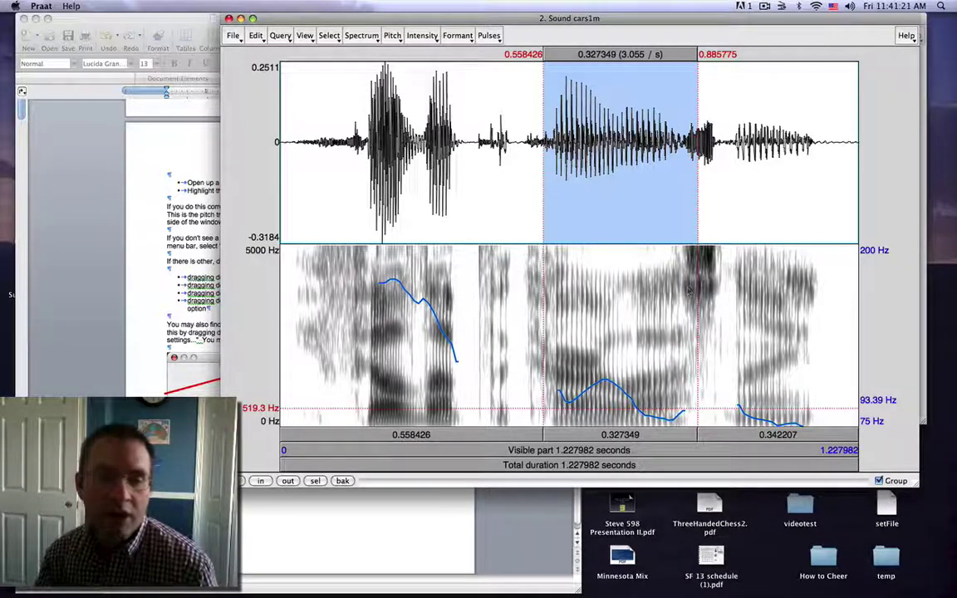
pyautogui.press('super+w')
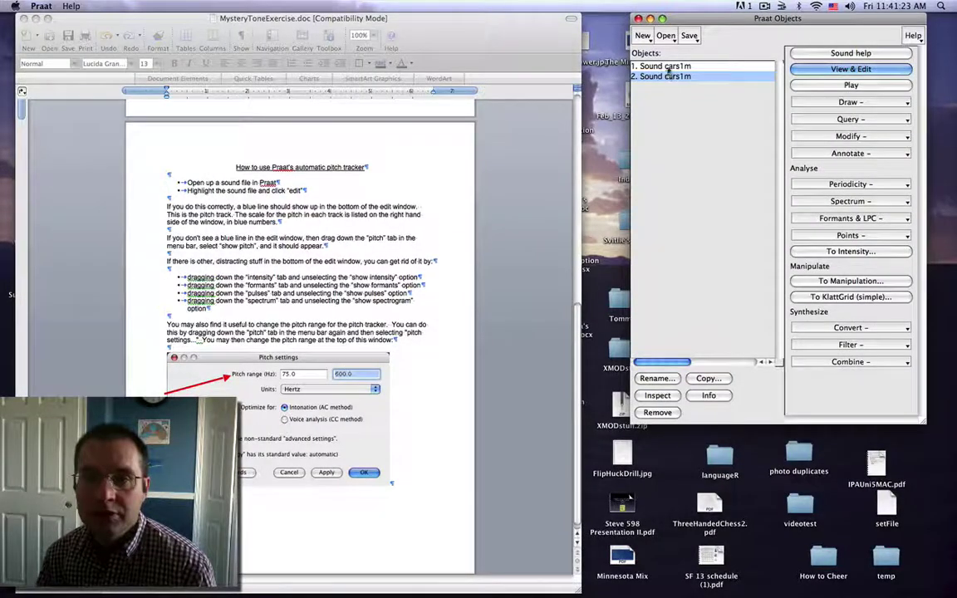
# Reopen '1. Sound cars1m' in its editor, reposition the window, and play the whole sound
pyautogui.click(723, 66)
pyautogui.click(829, 70)
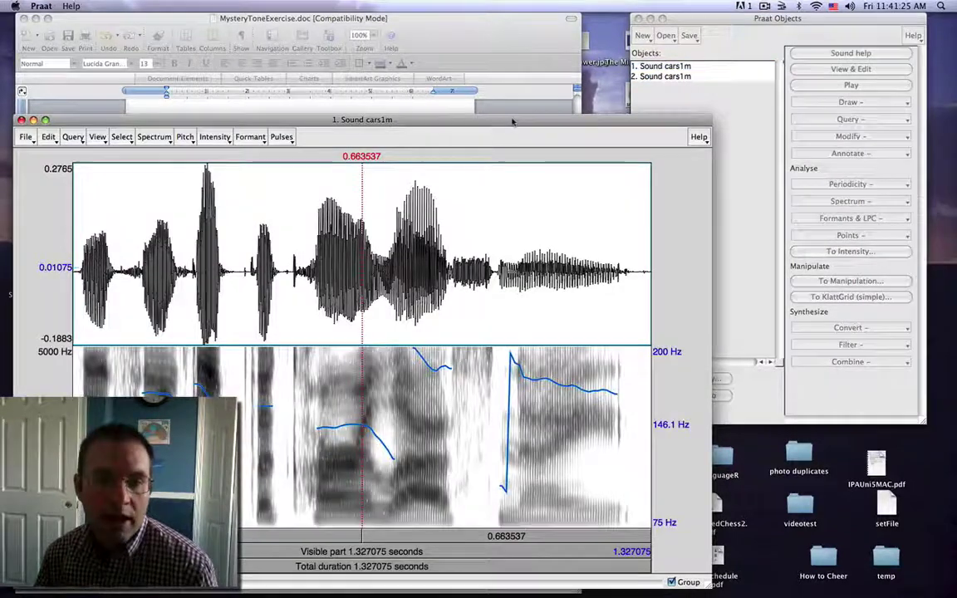
pyautogui.moveTo(496, 69); pyautogui.dragTo(631, 5)
pyautogui.click(788, 166)
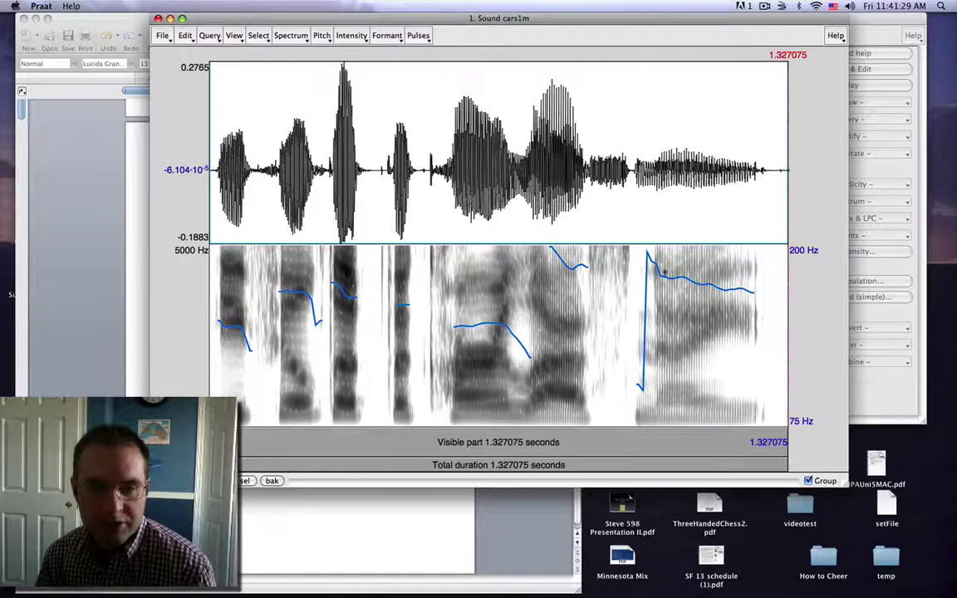
pyautogui.click(506, 449)
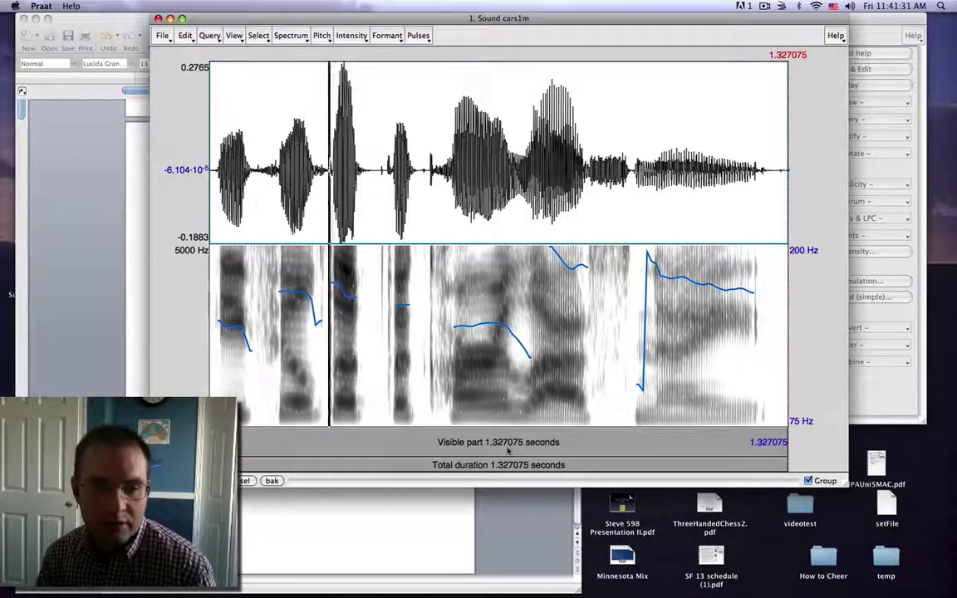
# Set the pitch range ceiling to 400 Hz (75–400 Hz) and play the visible part
pyautogui.click(321, 36)
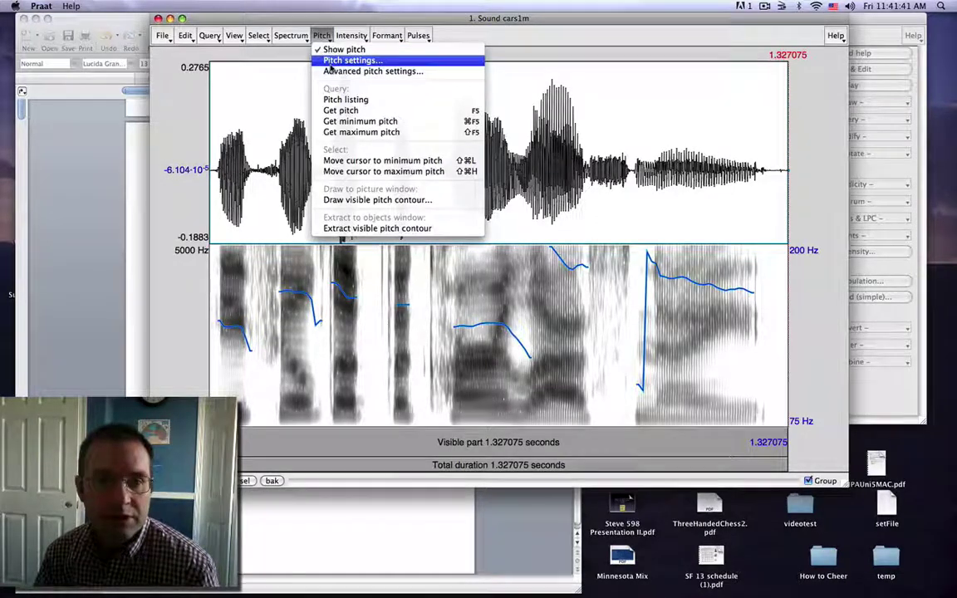
pyautogui.click(337, 60)
pyautogui.press('Tab')
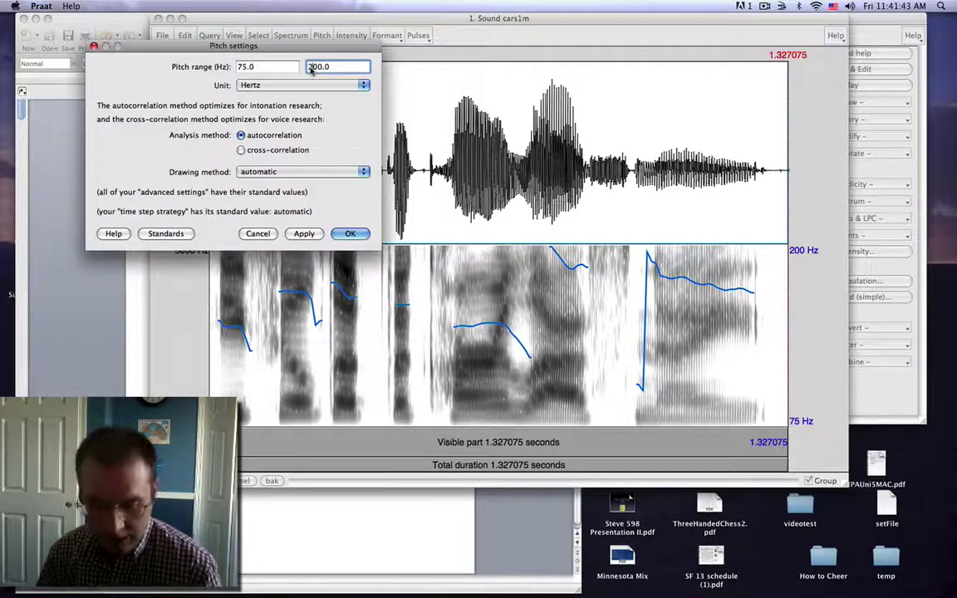
pyautogui.write('400.0')
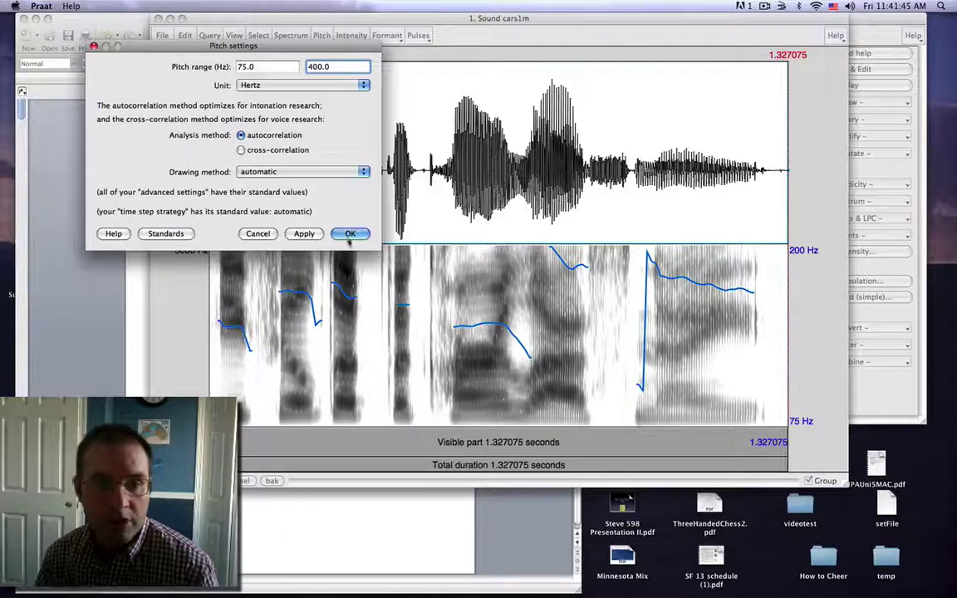
pyautogui.click(349, 234)
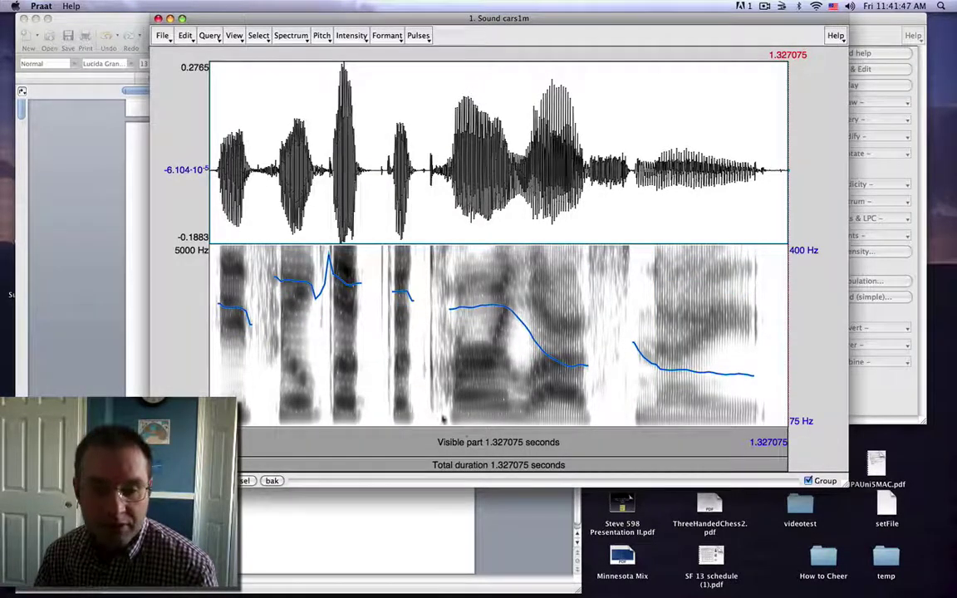
pyautogui.click(476, 443)
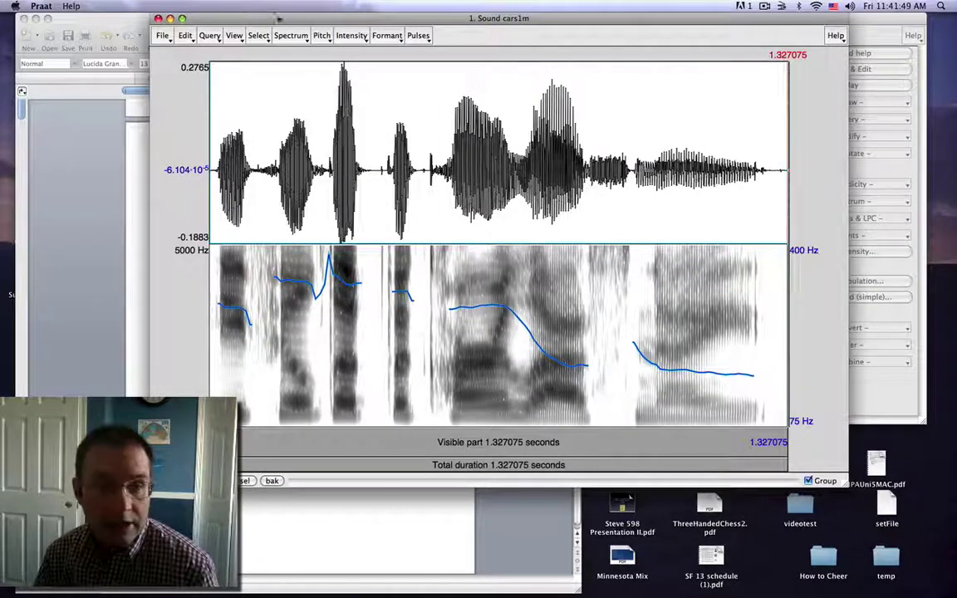
# Raise the pitch floor to 100 Hz, then to 125 Hz, for a 125–400 Hz range
pyautogui.click(322, 36)
pyautogui.click(332, 60)
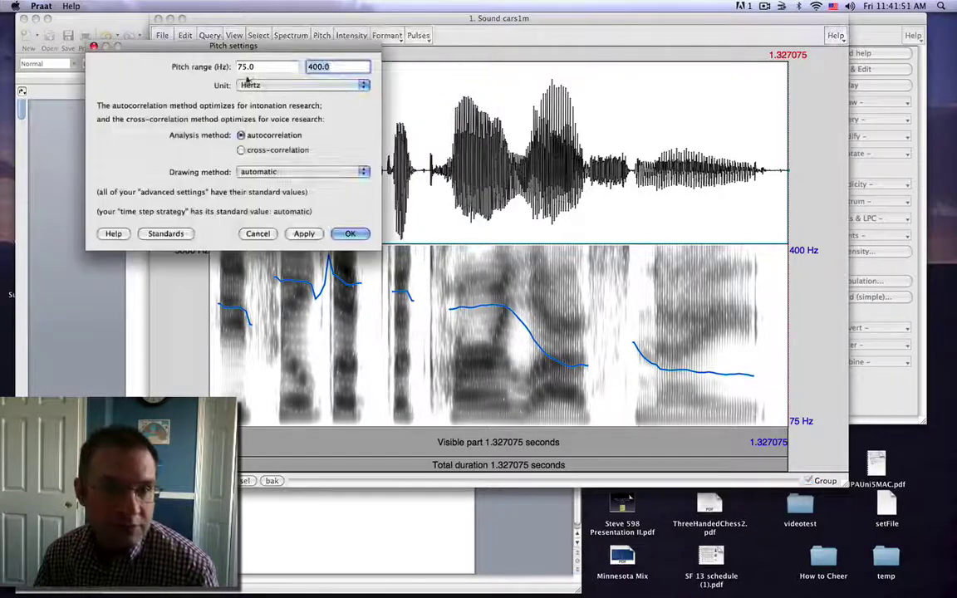
pyautogui.doubleClick(249, 69)
pyautogui.write('100.0')
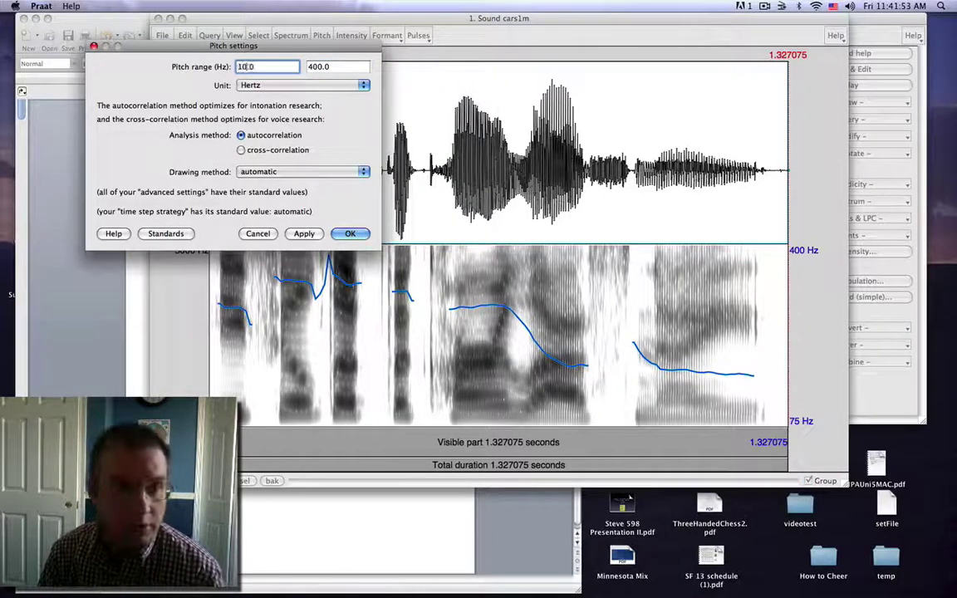
pyautogui.press('Return')
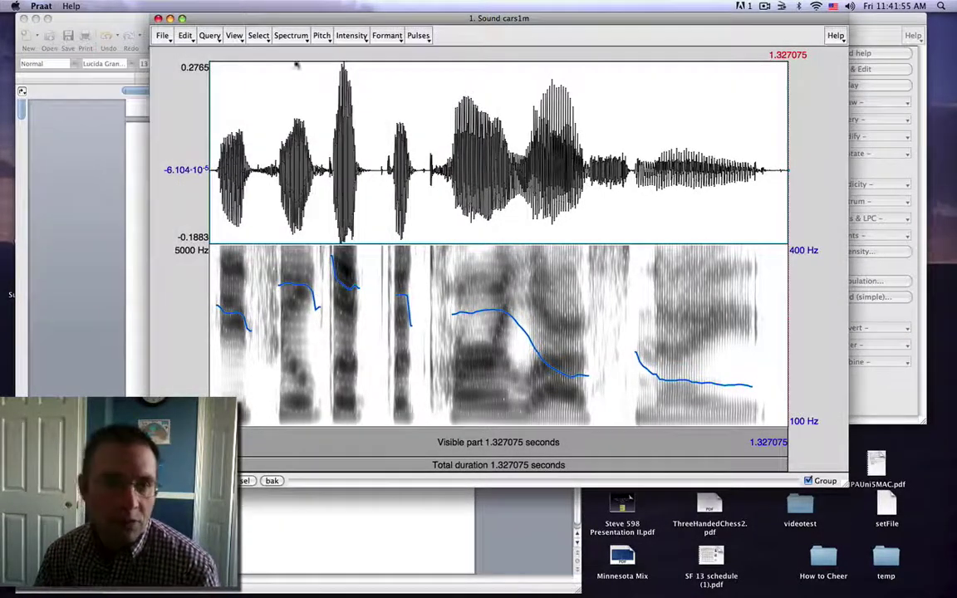
pyautogui.click(321, 36)
pyautogui.click(333, 58)
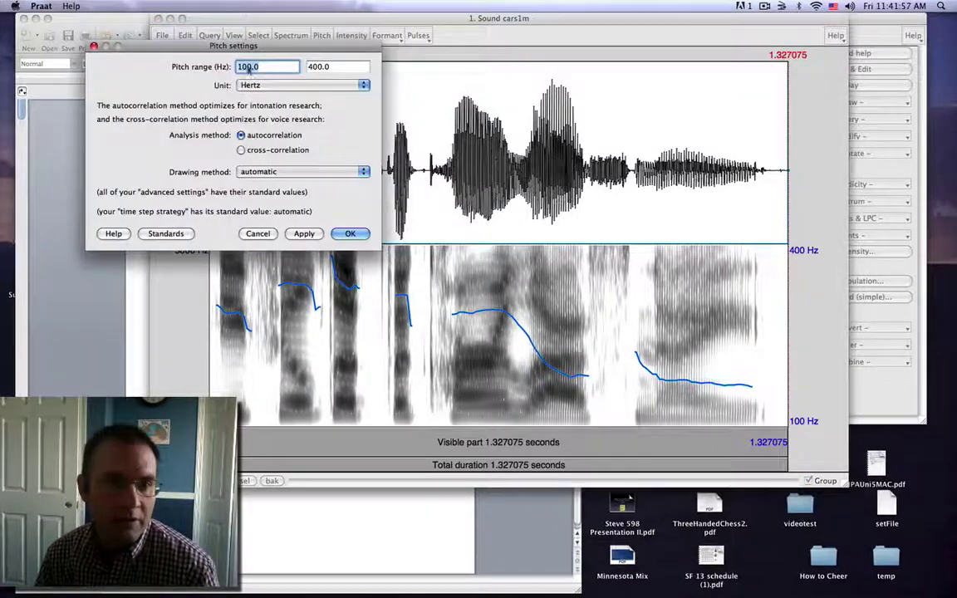
pyautogui.click(243, 68)
pyautogui.write('25')
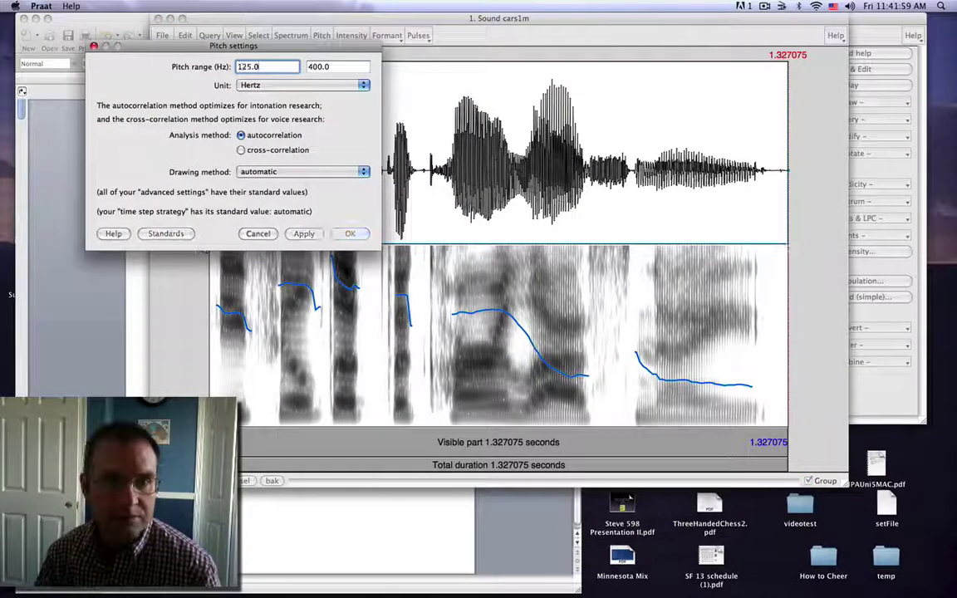
pyautogui.press('Return')
# Play the whole visible sound, then select and play the 0.53–0.88 s stretch
pyautogui.click(484, 449)
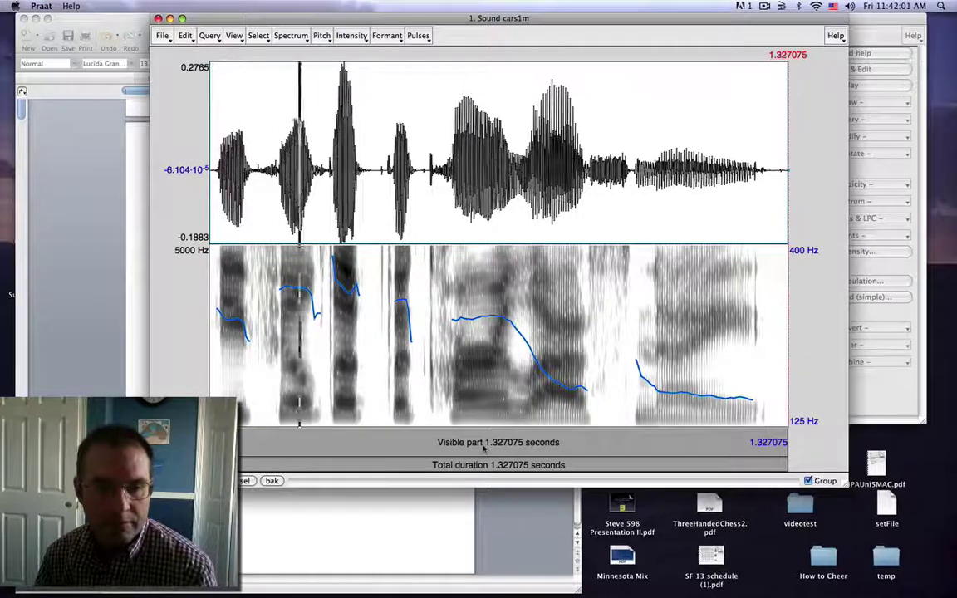
pyautogui.moveTo(442, 149); pyautogui.dragTo(593, 355)
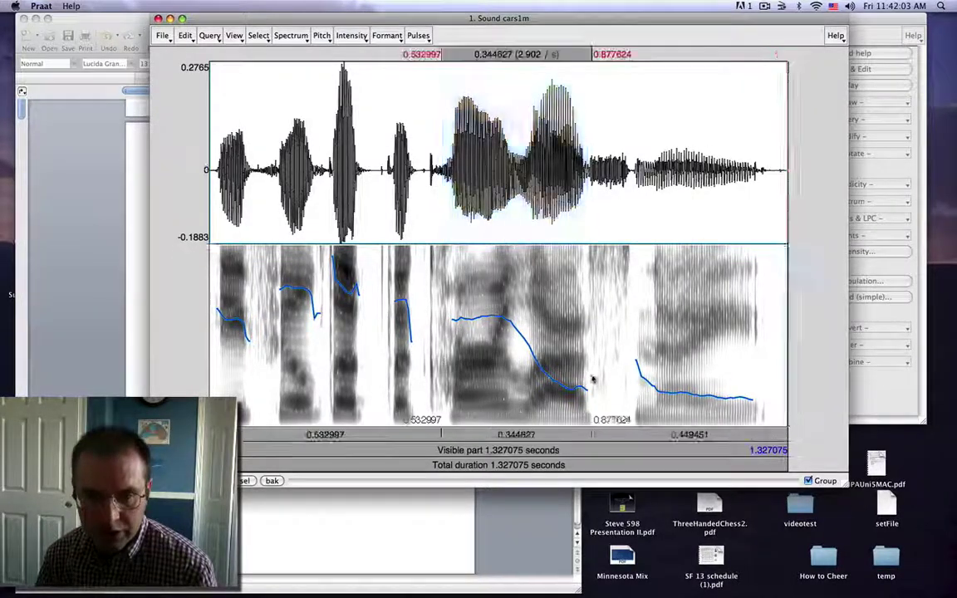
pyautogui.click(544, 435)
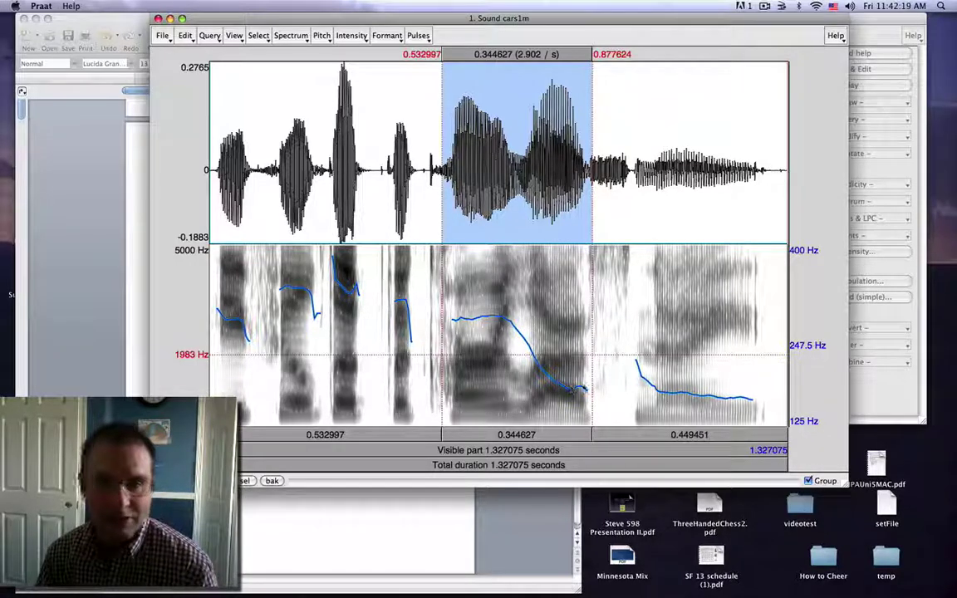
# Close the first cars1m sound editor, leaving both cars1m sounds in the Objects list
pyautogui.press('super+w')
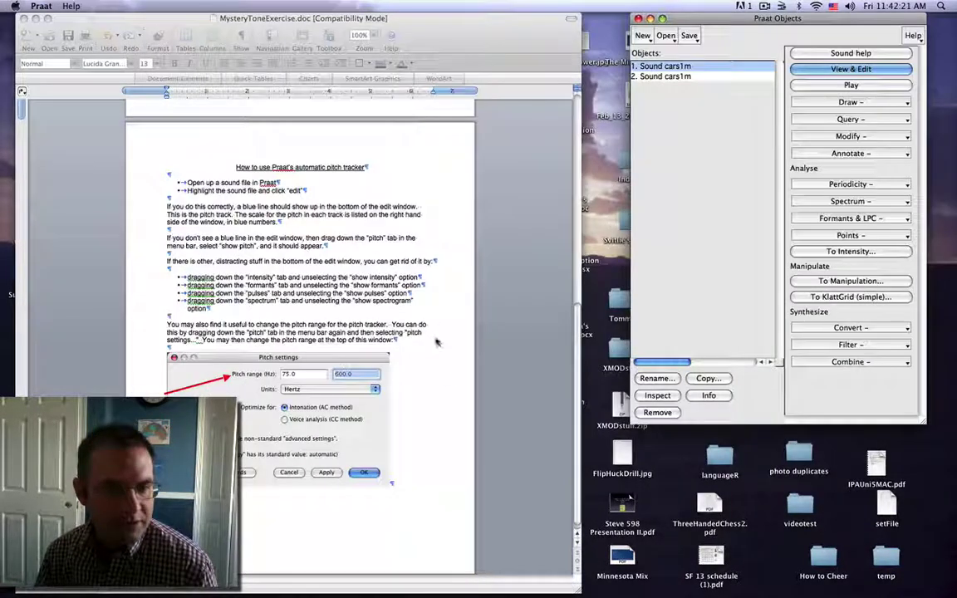